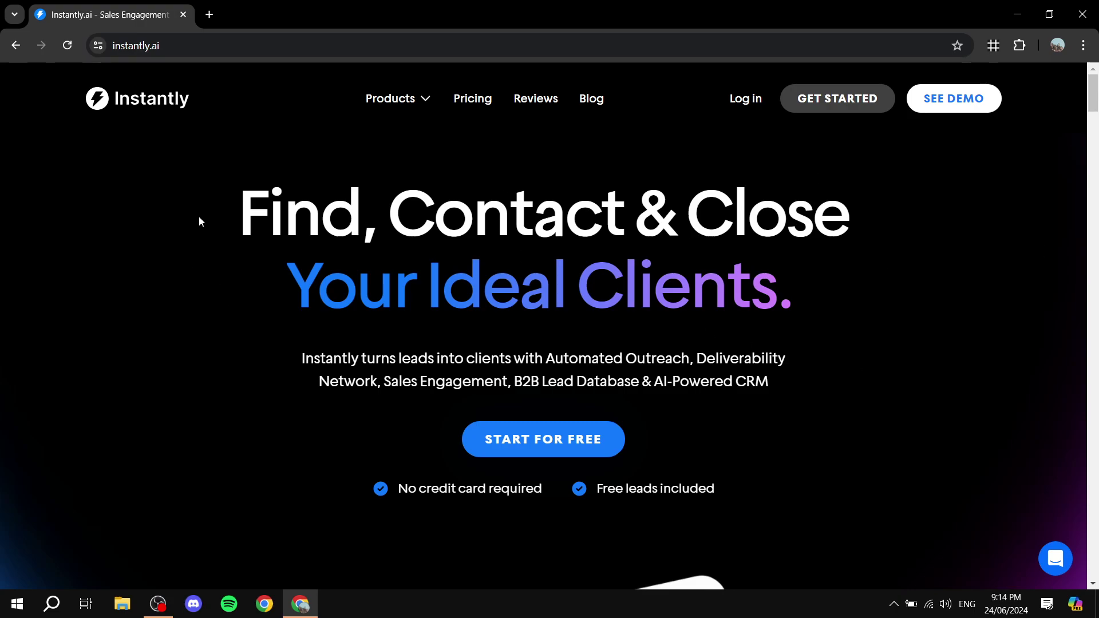
# - Examine the Instantly homepage from the headline through the testimonials, user ratings, Unlimited Accounts and Deliverability Network sections
pyautogui.moveTo(199, 221); pyautogui.dragTo(801, 298)
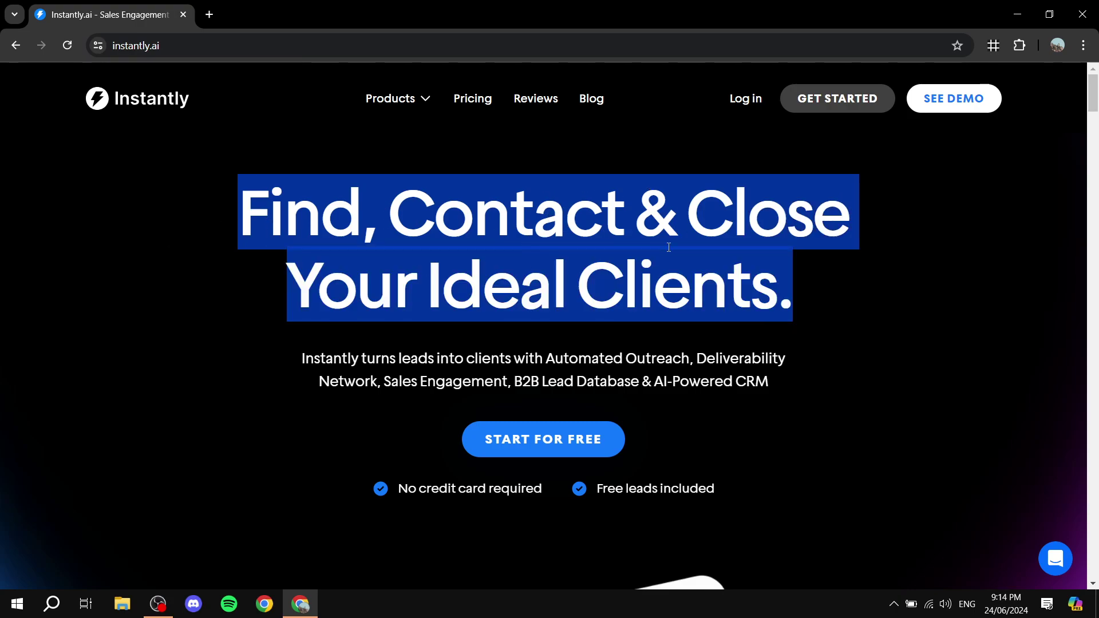
pyautogui.click(820, 321)
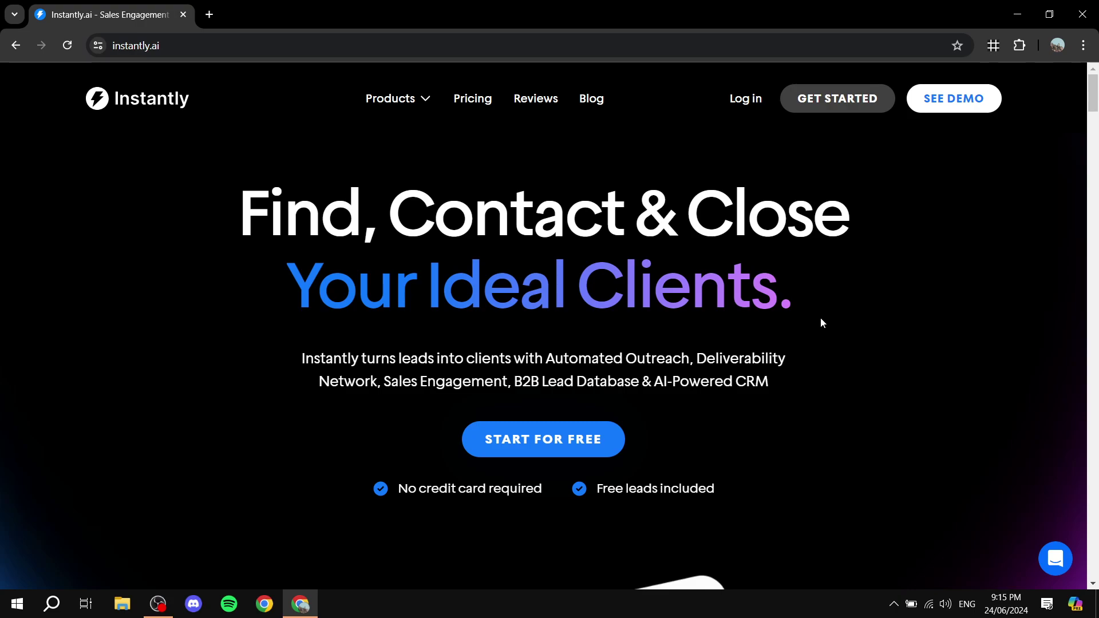
pyautogui.scroll(-5, 822, 318)
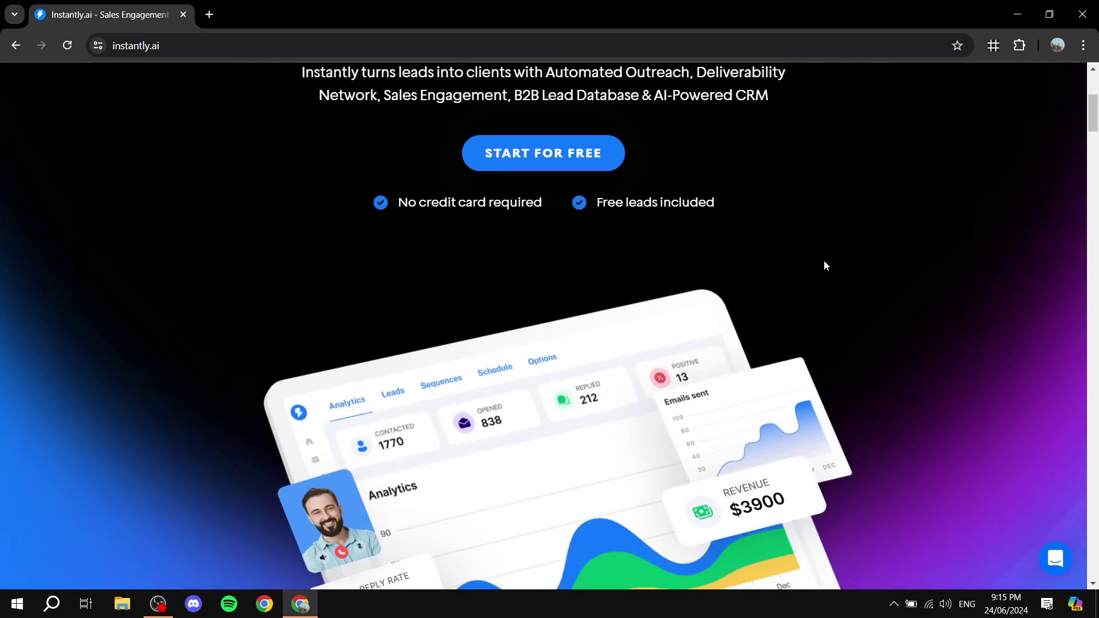
pyautogui.scroll(-15, 790, 258)
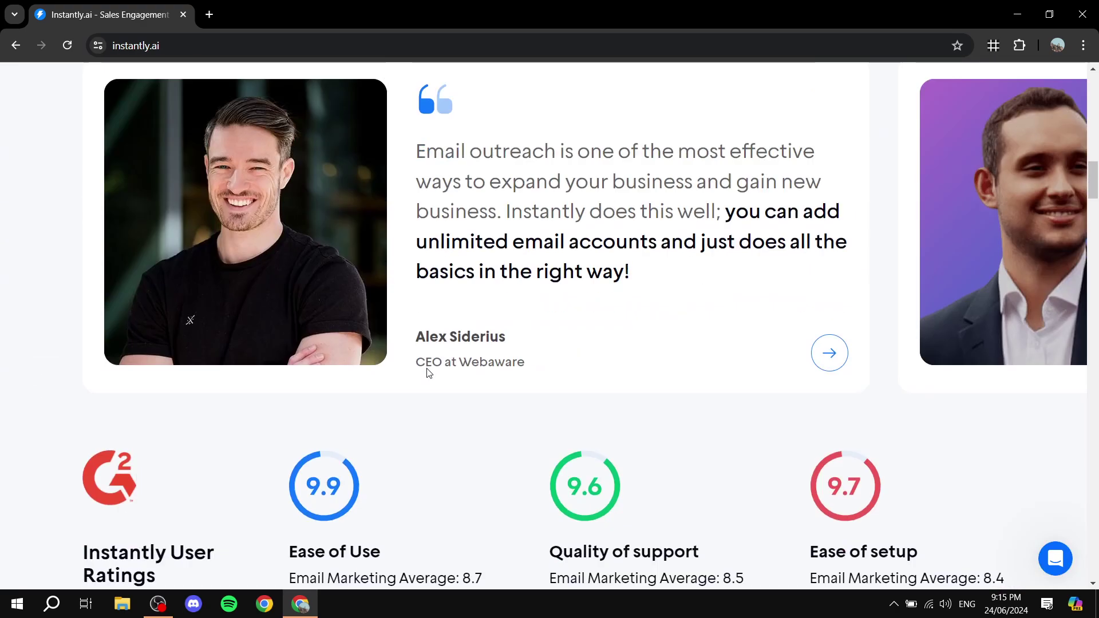
pyautogui.scroll(-10, 427, 372)
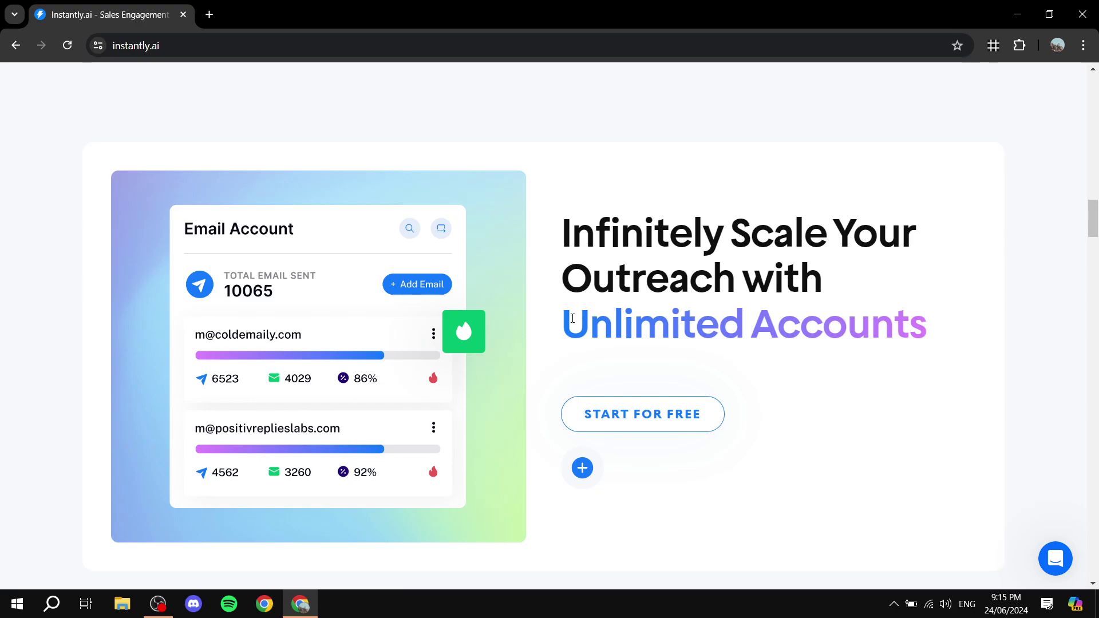
pyautogui.moveTo(572, 319); pyautogui.dragTo(938, 324)
pyautogui.click(943, 324)
pyautogui.scroll(5, 745, 206)
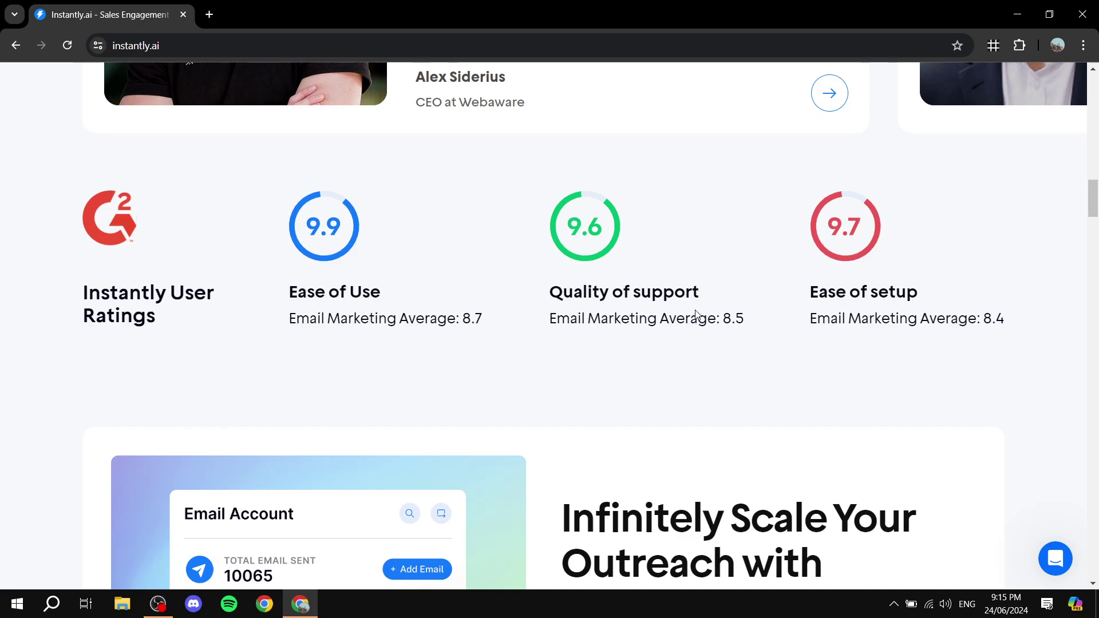
pyautogui.scroll(-6, 585, 166)
pyautogui.scroll(-6, 492, 230)
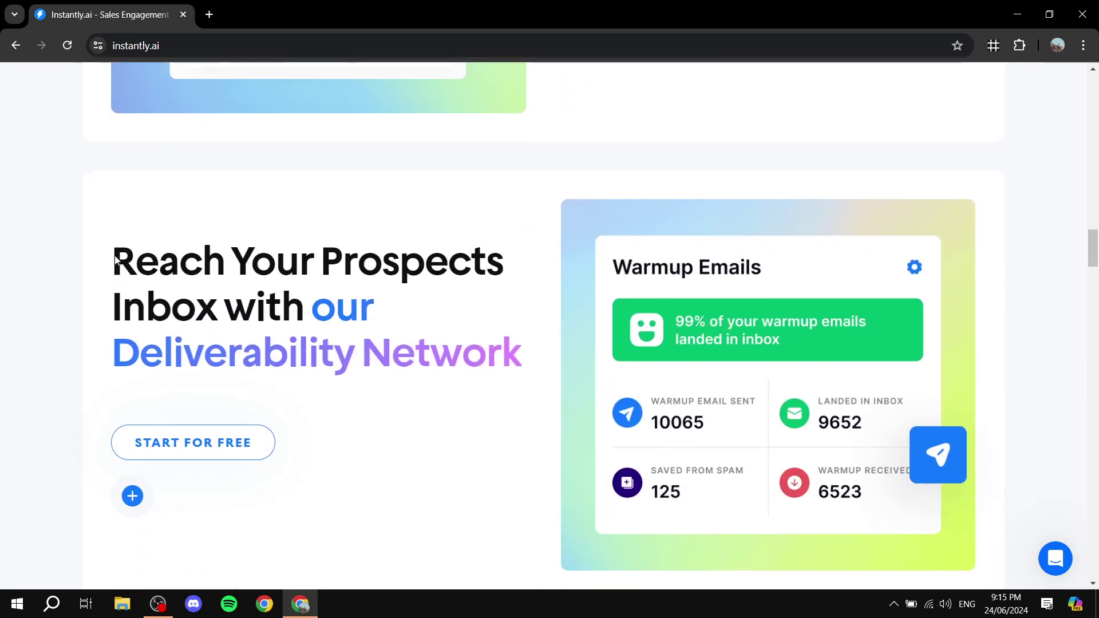
pyautogui.scroll(-1, 387, 250)
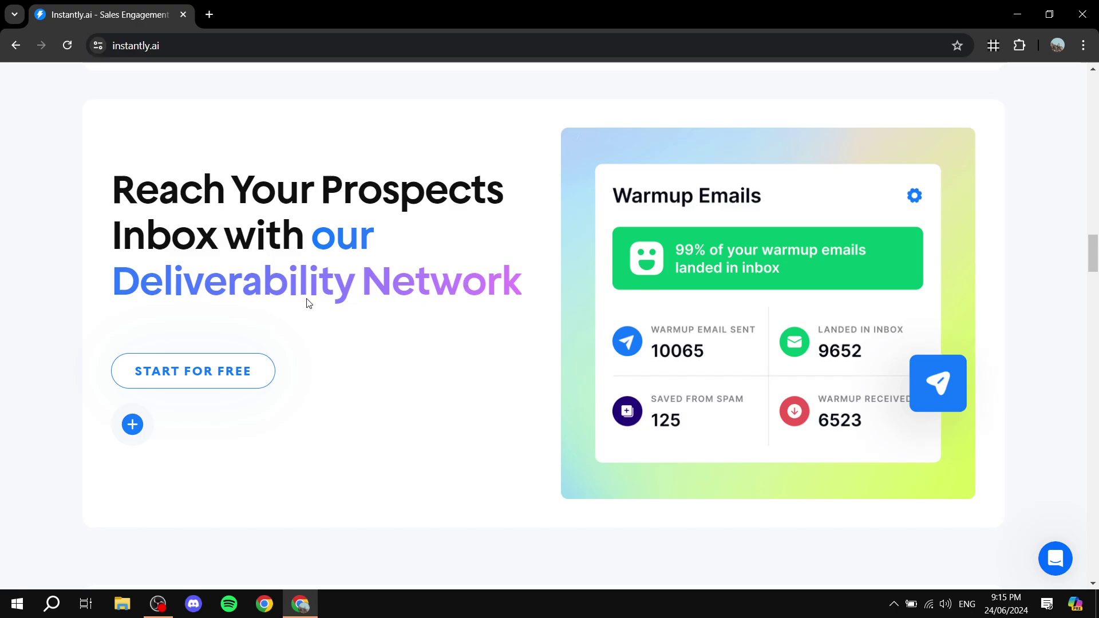
pyautogui.scroll(-5, 373, 238)
pyautogui.scroll(-1, 373, 239)
# - Examine the homepage's Unibox, Campaign Analytics, Sales Accelerator, private community and customer review sections, and return to the page's beginning
pyautogui.scroll(-7, 475, 235)
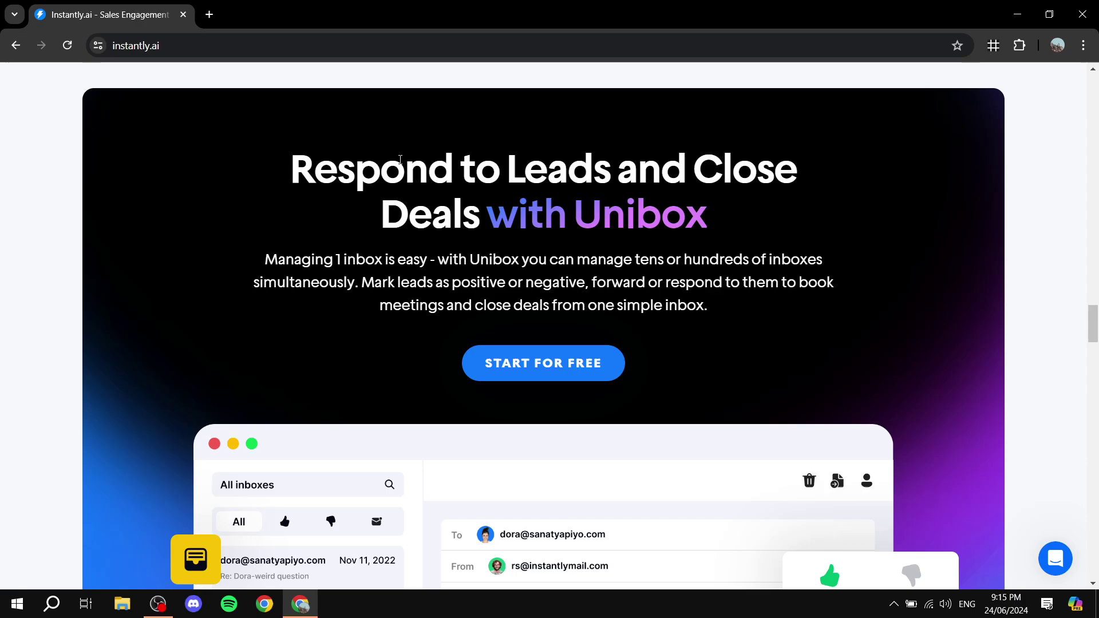
pyautogui.scroll(-9, 681, 199)
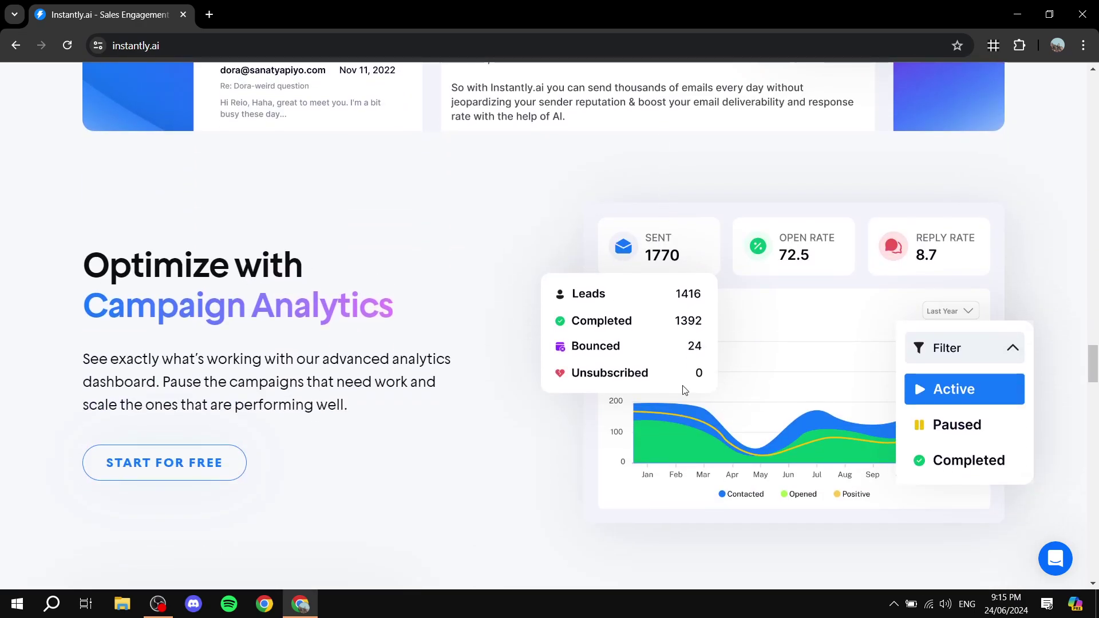
pyautogui.moveTo(54, 310); pyautogui.dragTo(508, 304)
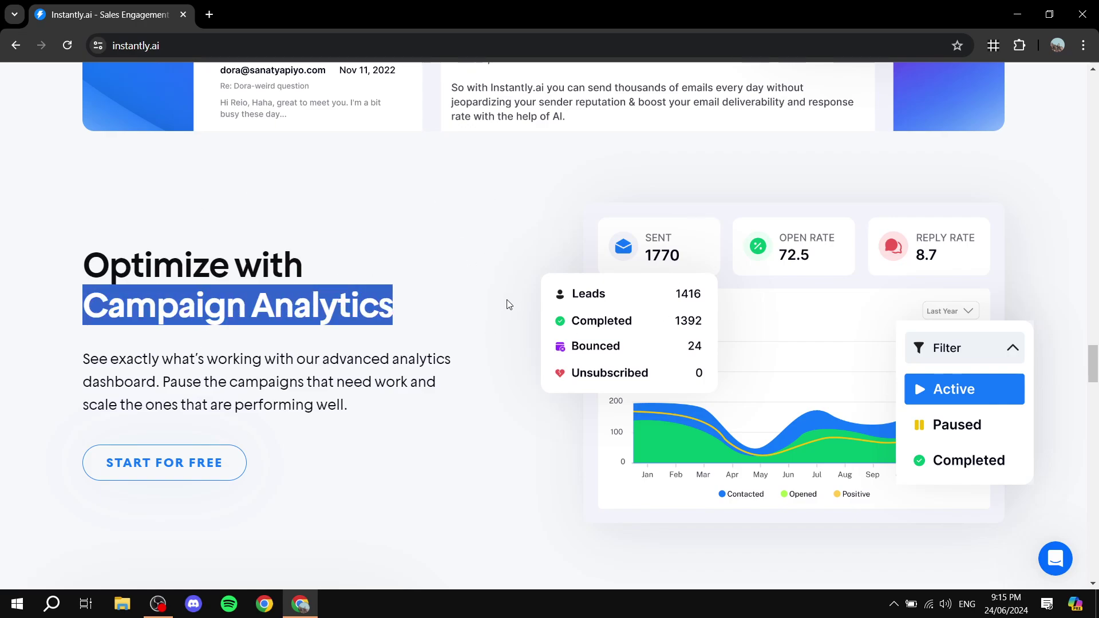
pyautogui.scroll(-4, 498, 302)
pyautogui.click(470, 276)
pyautogui.scroll(-2, 479, 270)
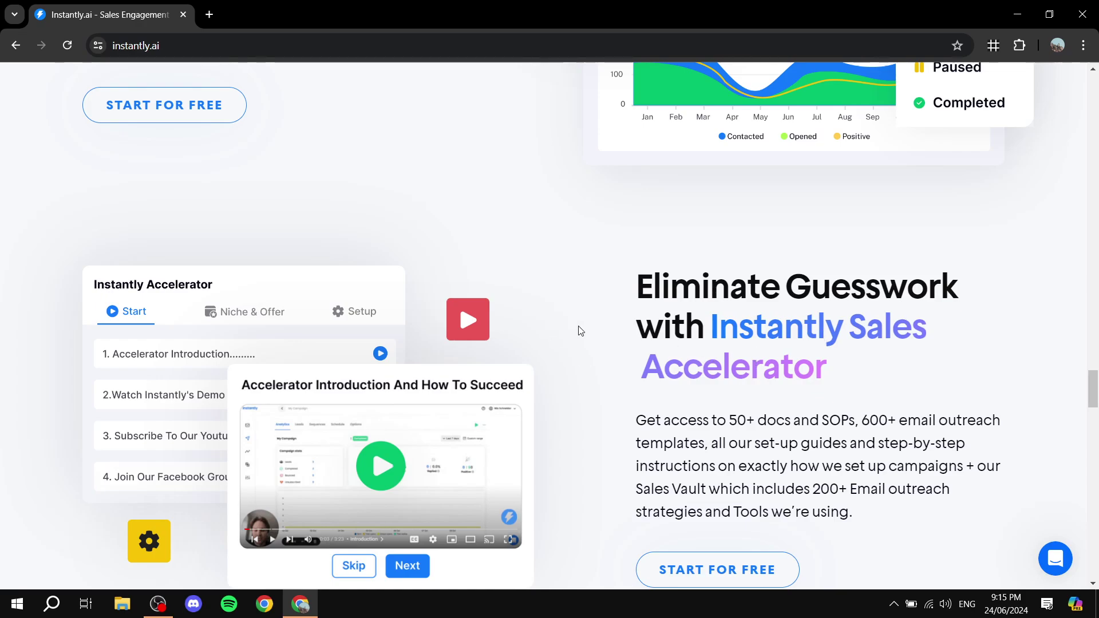
pyautogui.scroll(-1, 221, 299)
pyautogui.scroll(-2, 221, 298)
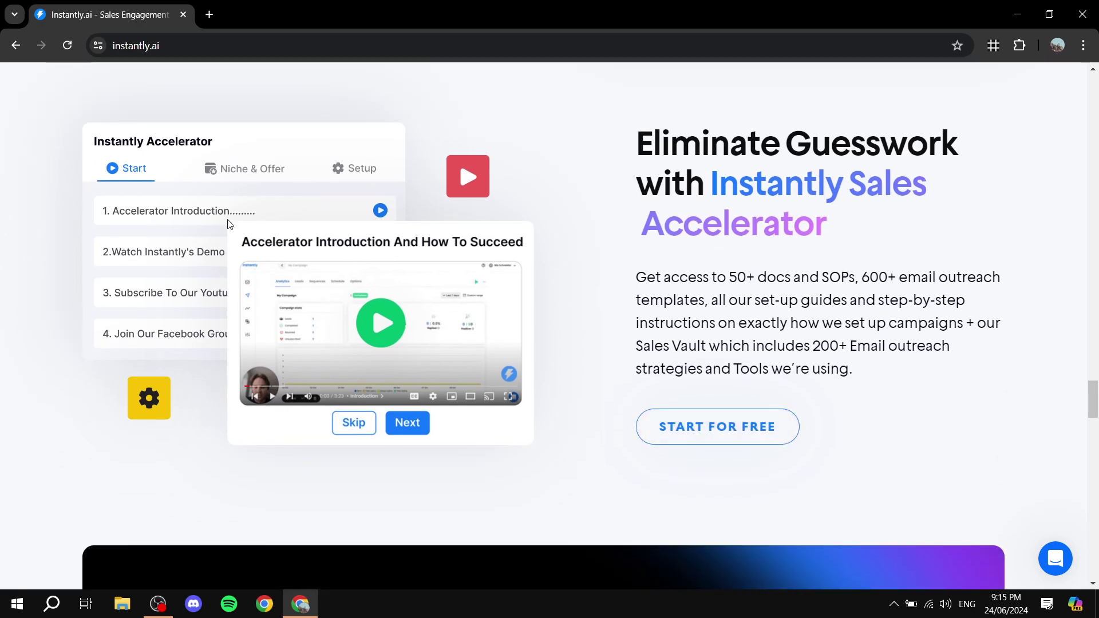
pyautogui.scroll(-4, 672, 392)
pyautogui.scroll(-20, 554, 335)
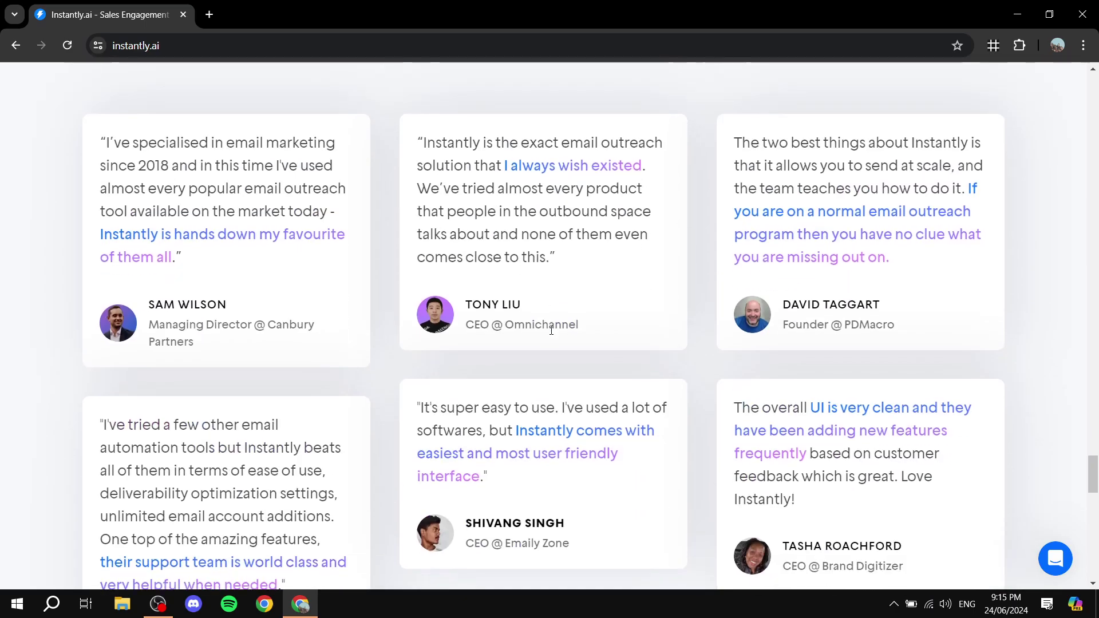
pyautogui.scroll(10, 810, 319)
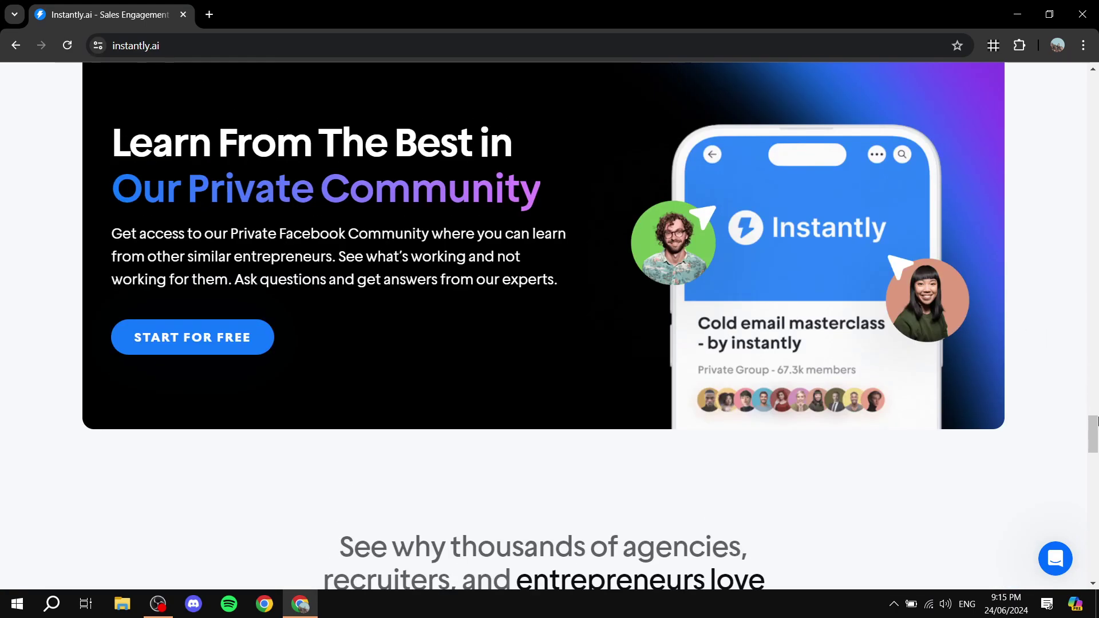
pyautogui.scroll(15, 1064, 341)
pyautogui.scroll(6, 983, 196)
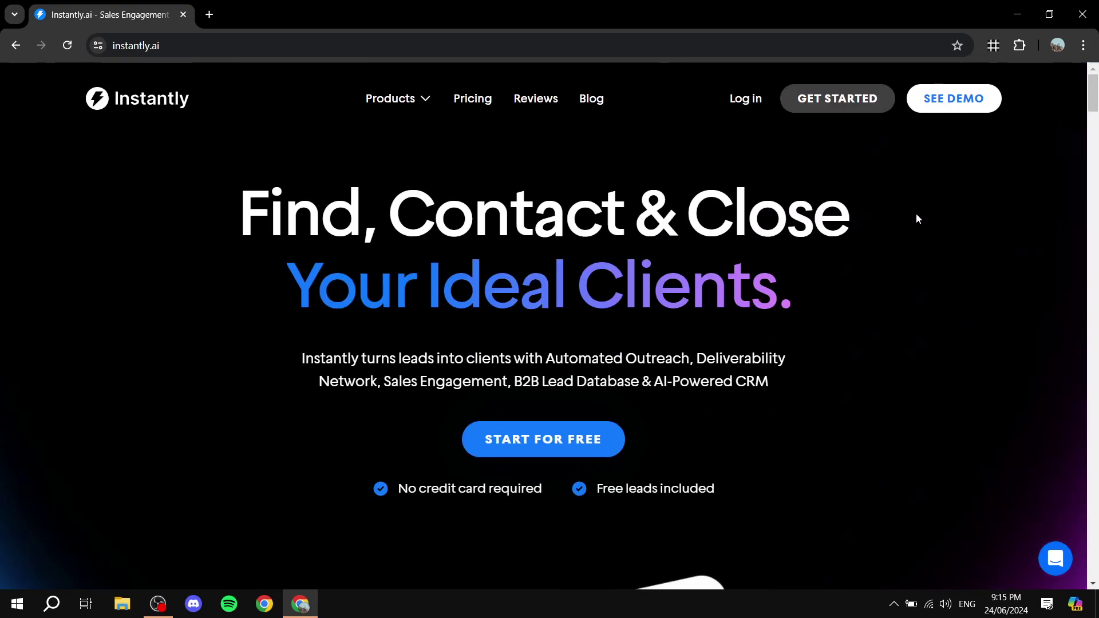
# - Open the Pricing page and show the Sending & Warmup plans with monthly billing
pyautogui.click(468, 101)
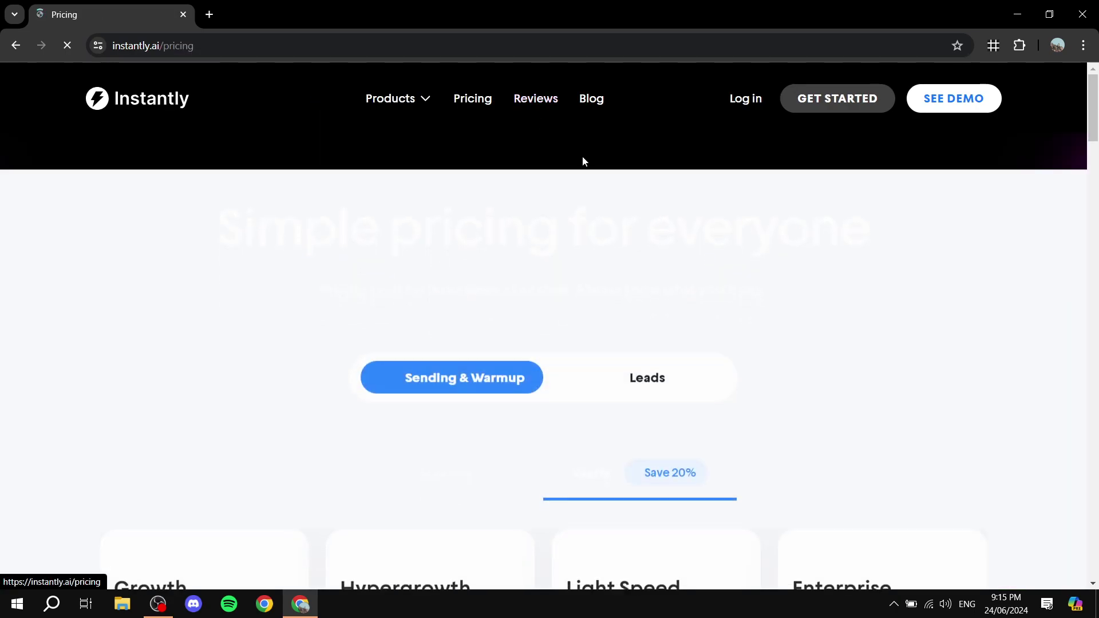
pyautogui.scroll(-1, 586, 189)
pyautogui.scroll(-3, 586, 190)
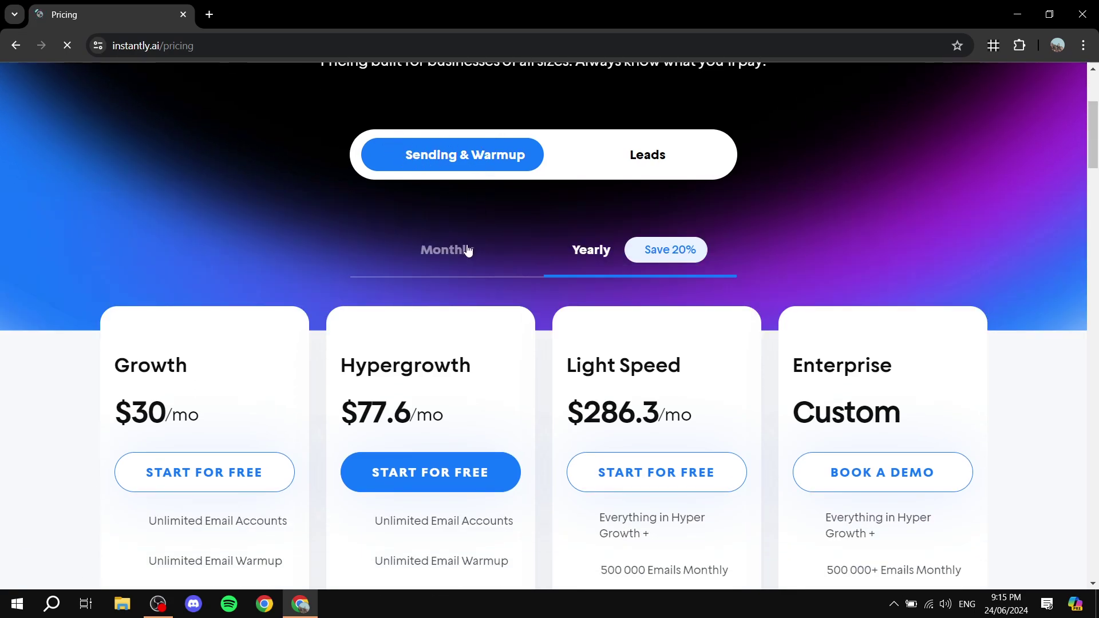
pyautogui.click(465, 250)
pyautogui.scroll(-1, 253, 286)
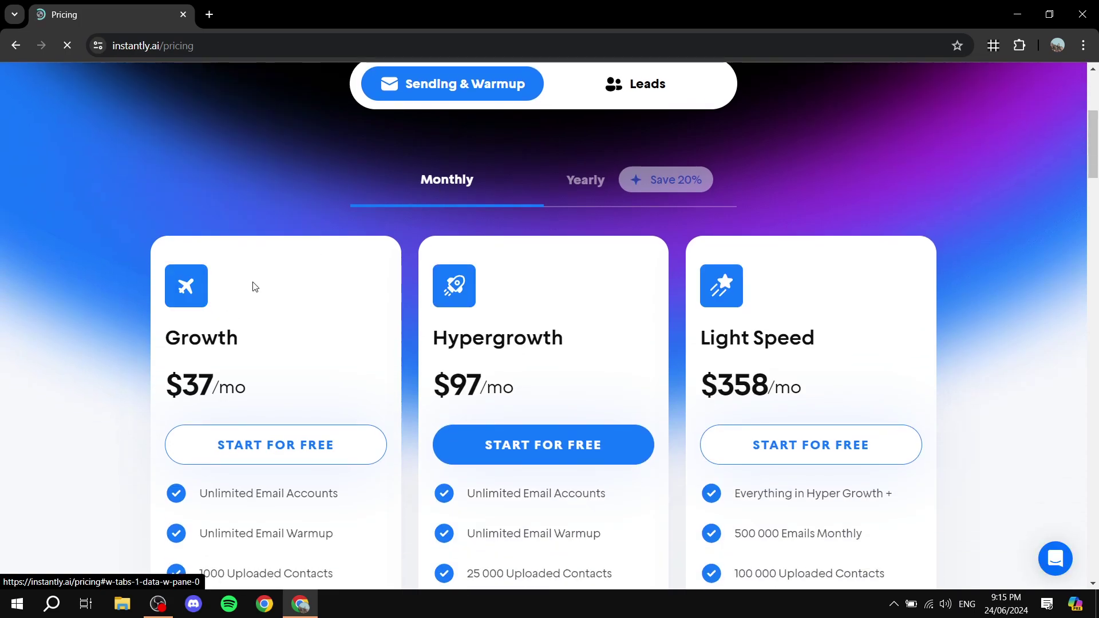
pyautogui.scroll(-1, 233, 363)
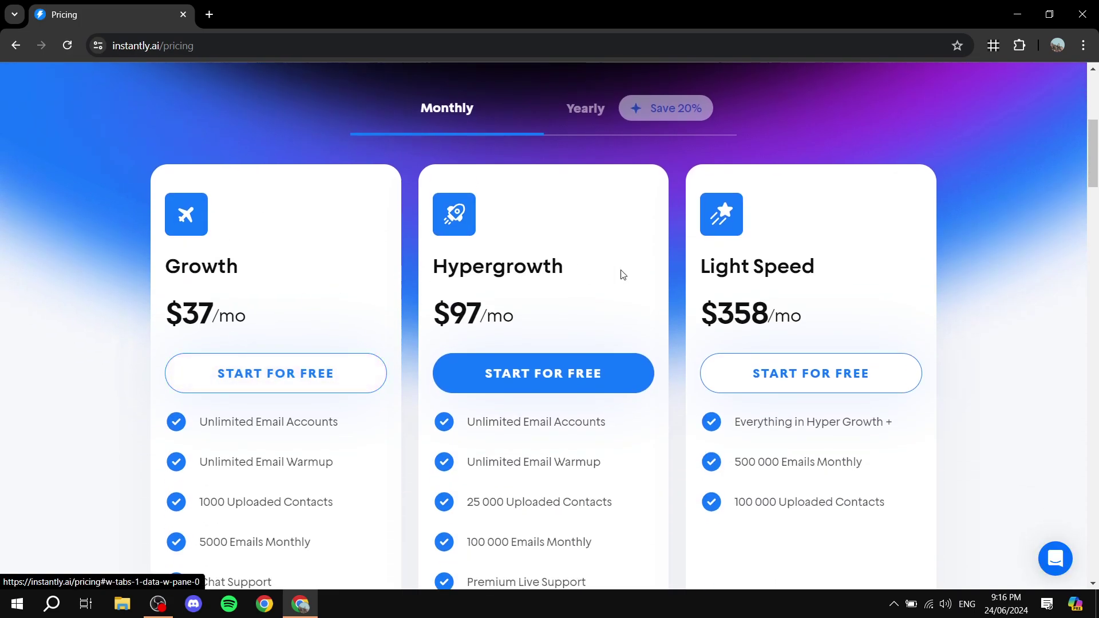
pyautogui.scroll(-1, 825, 280)
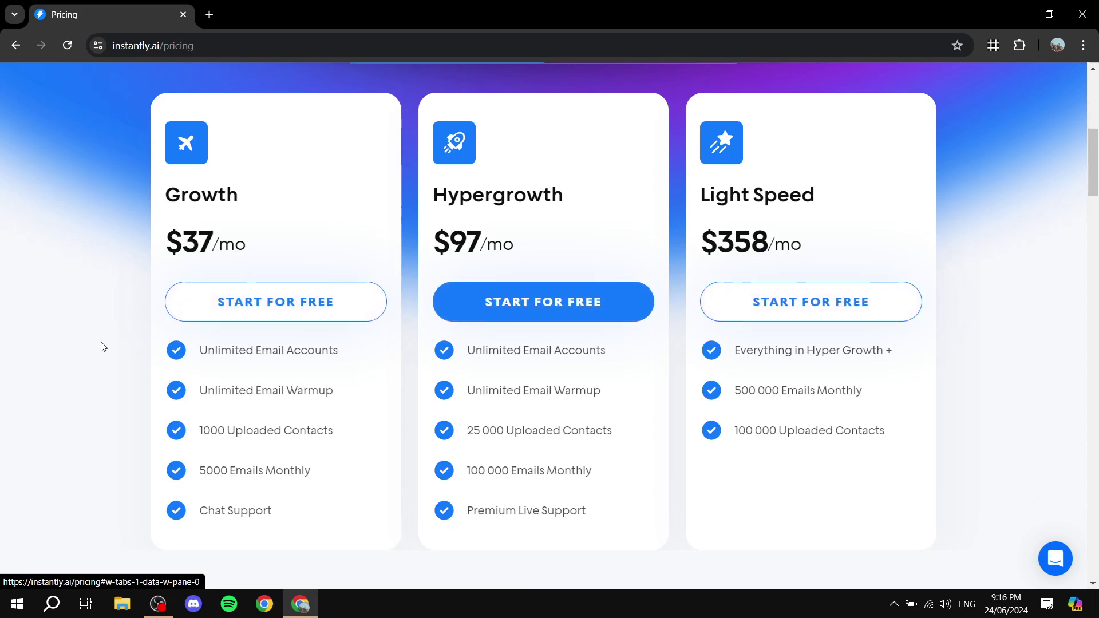
# - Examine the Growth plan's monthly price, email accounts, warmup and uploaded contacts limits against the other plans, including the feature comparison table
pyautogui.moveTo(162, 245); pyautogui.dragTo(263, 245)
pyautogui.click(139, 211)
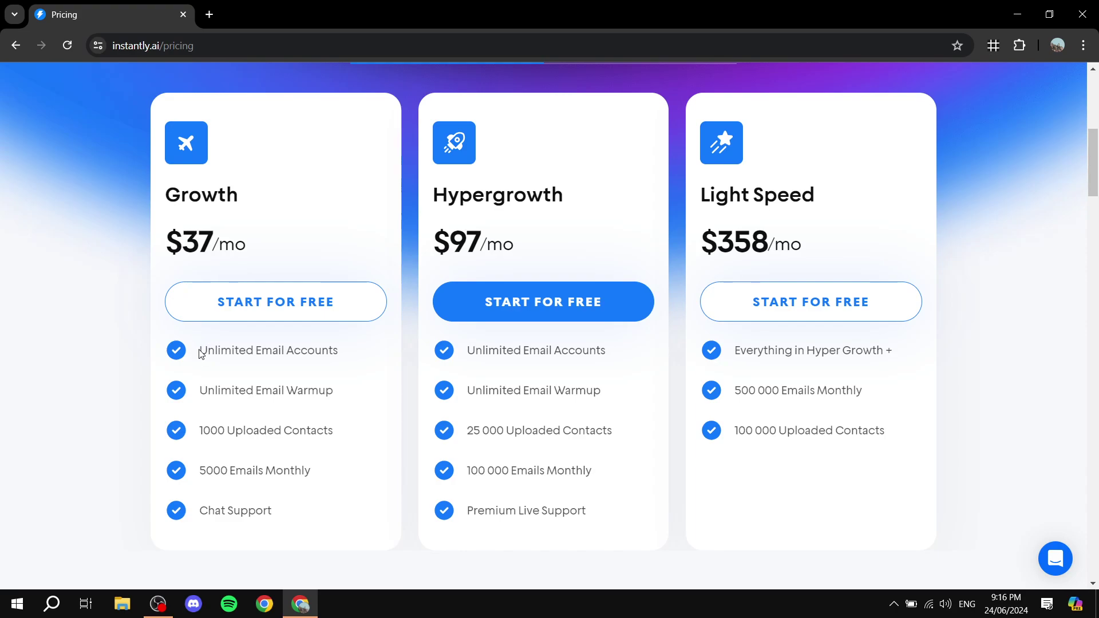
pyautogui.moveTo(200, 353); pyautogui.dragTo(354, 354)
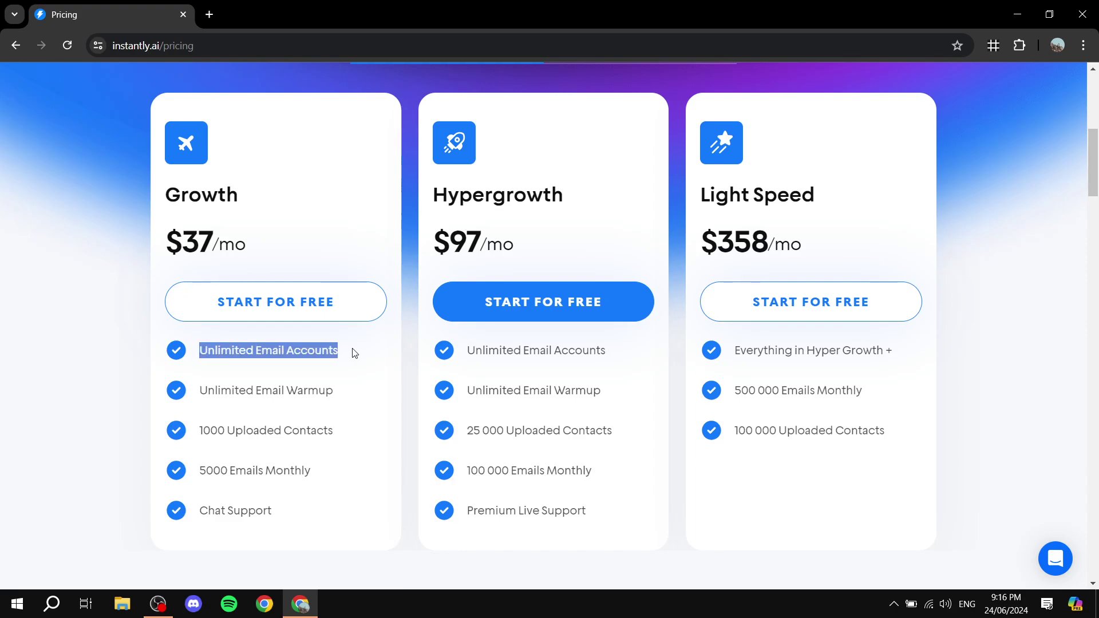
pyautogui.moveTo(199, 391); pyautogui.dragTo(363, 391)
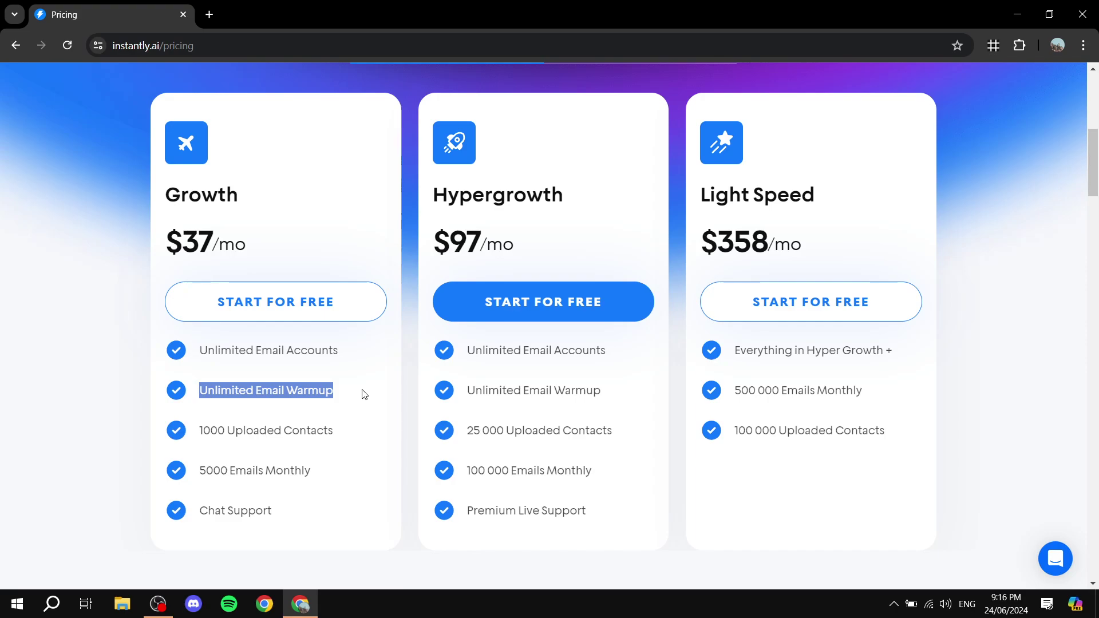
pyautogui.click(363, 391)
pyautogui.scroll(-1, 381, 389)
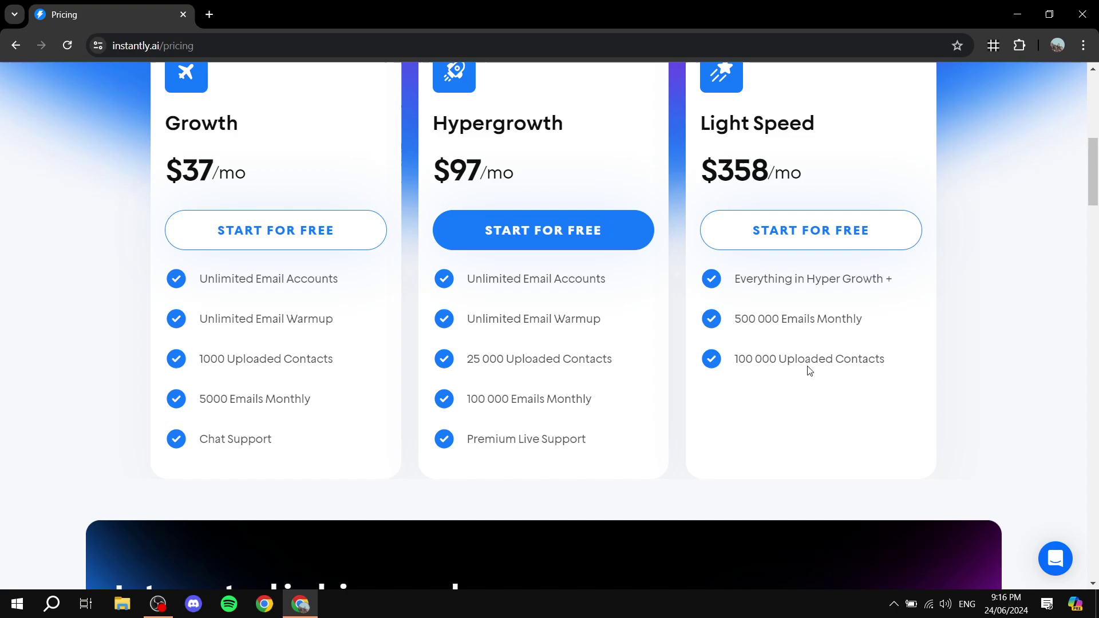
pyautogui.moveTo(229, 364); pyautogui.dragTo(345, 368)
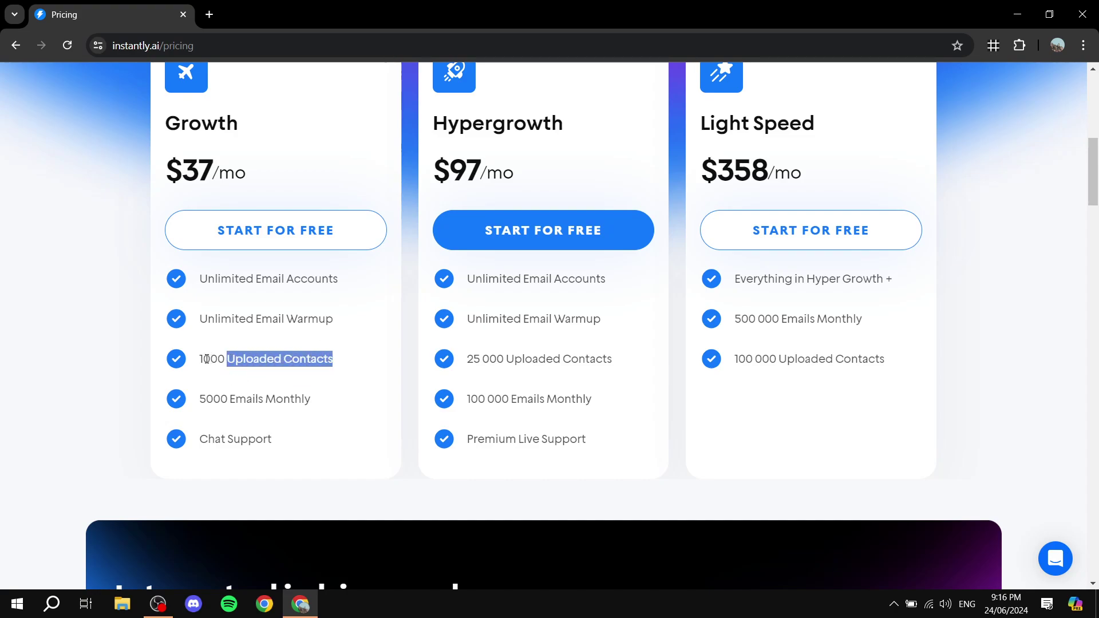
pyautogui.moveTo(207, 360); pyautogui.dragTo(240, 356)
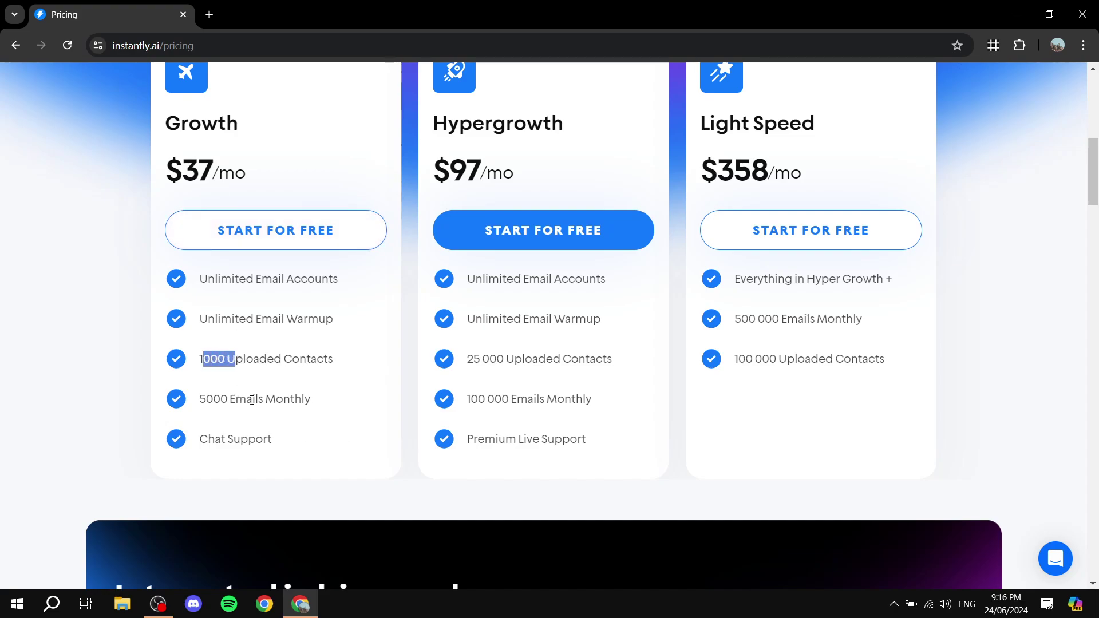
pyautogui.scroll(-1, 311, 412)
pyautogui.scroll(2, 260, 361)
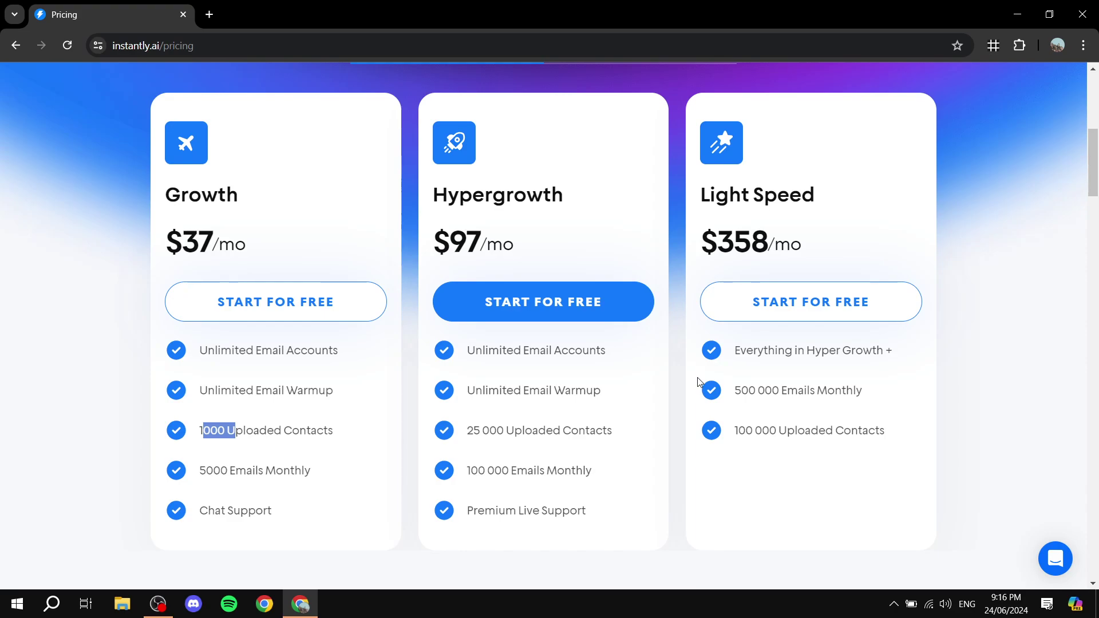
pyautogui.click(693, 379)
pyautogui.scroll(-15, 676, 401)
pyautogui.scroll(-5, 616, 309)
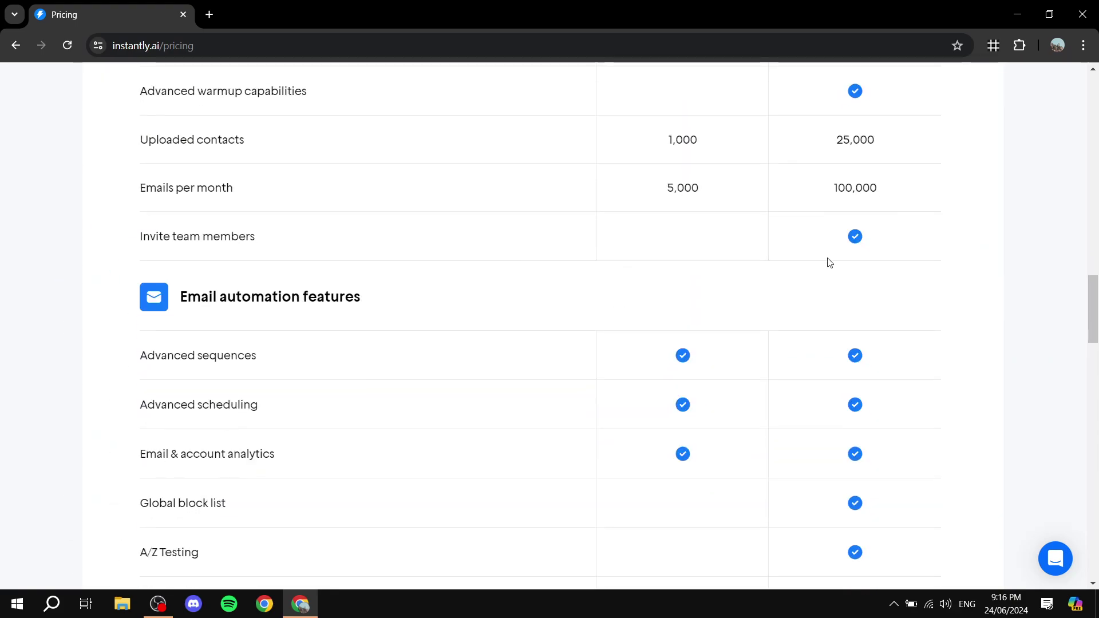
# - Show the Leads plans with monthly billing and review the features included in each plan
pyautogui.scroll(20, 593, 306)
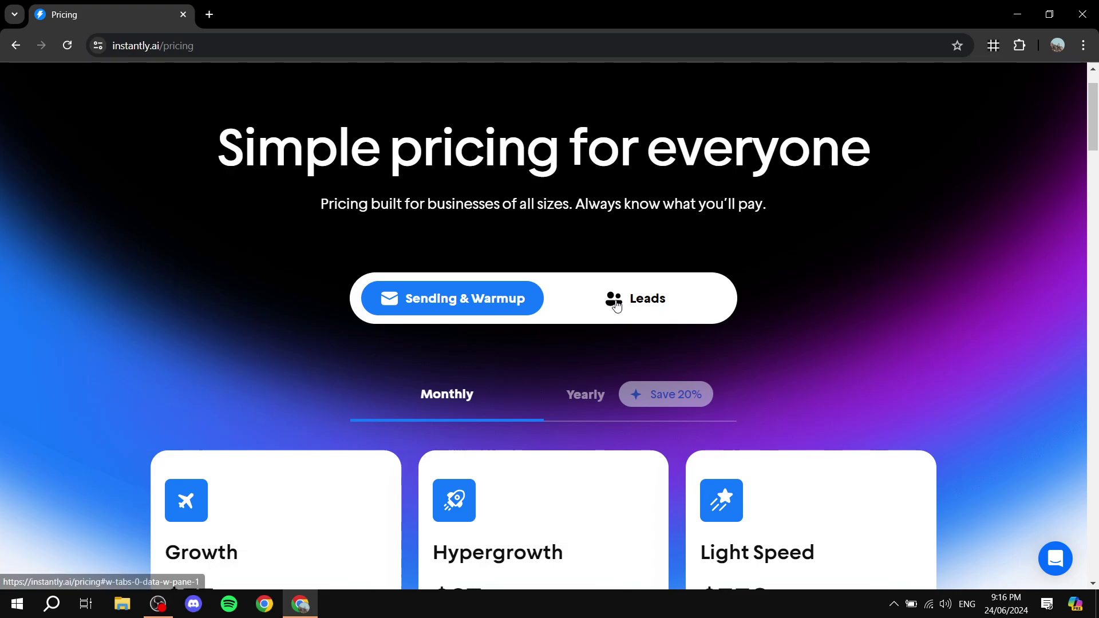
pyautogui.click(616, 306)
pyautogui.scroll(-5, 442, 319)
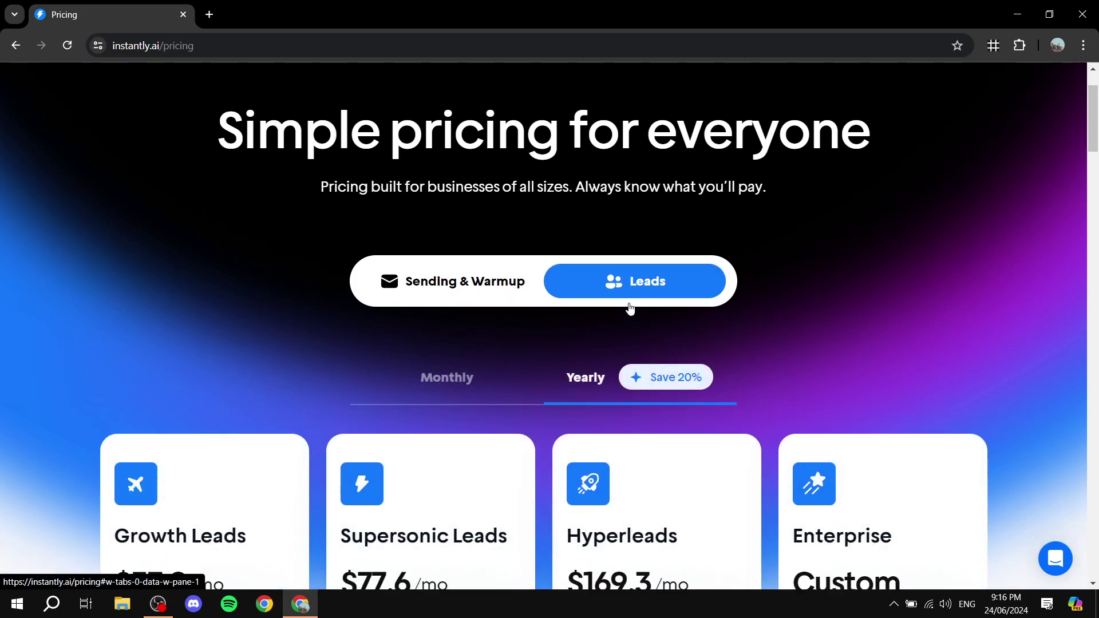
pyautogui.click(433, 130)
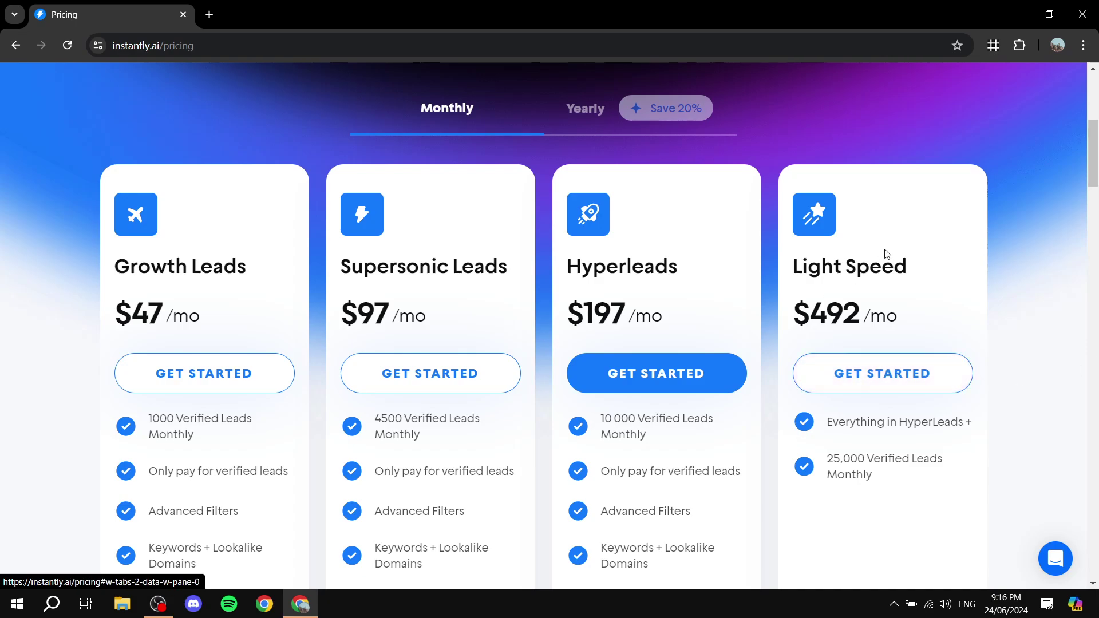
pyautogui.scroll(-8, 922, 295)
pyautogui.scroll(3, 276, 248)
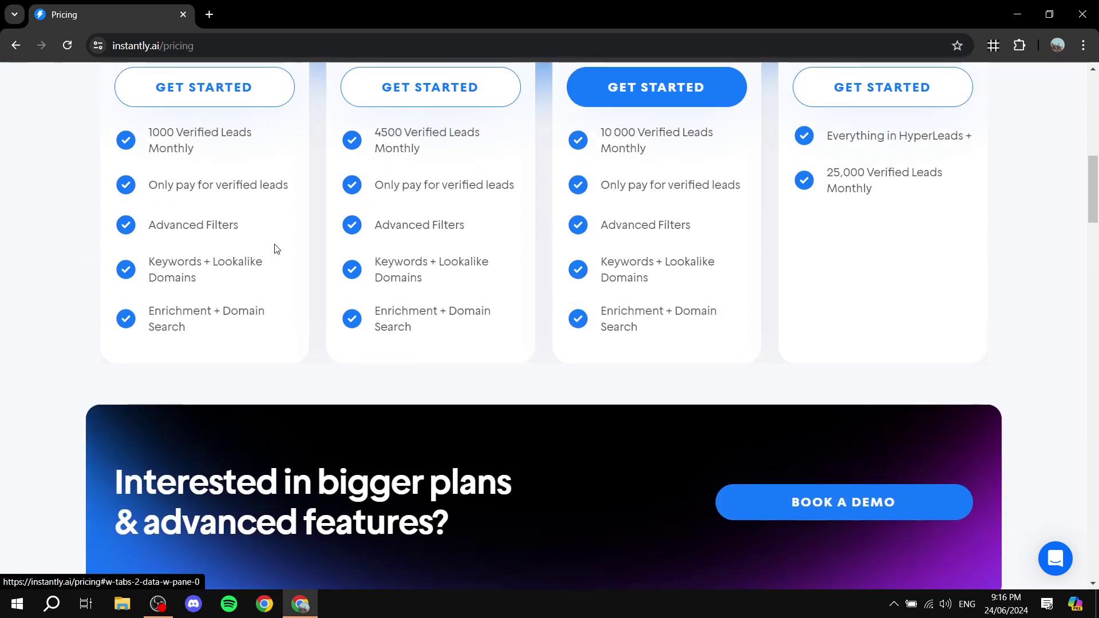
pyautogui.scroll(1, 275, 248)
pyautogui.scroll(-6, 593, 294)
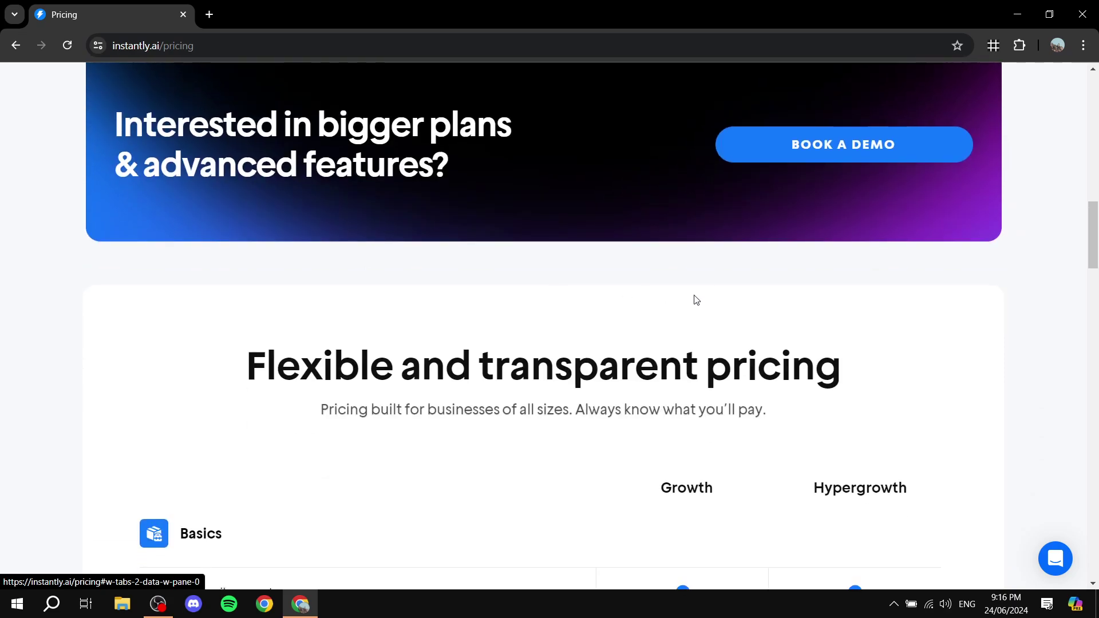
# - Switch the pricing display back to the Sending & Warmup plans
pyautogui.scroll(10, 697, 300)
pyautogui.click(449, 229)
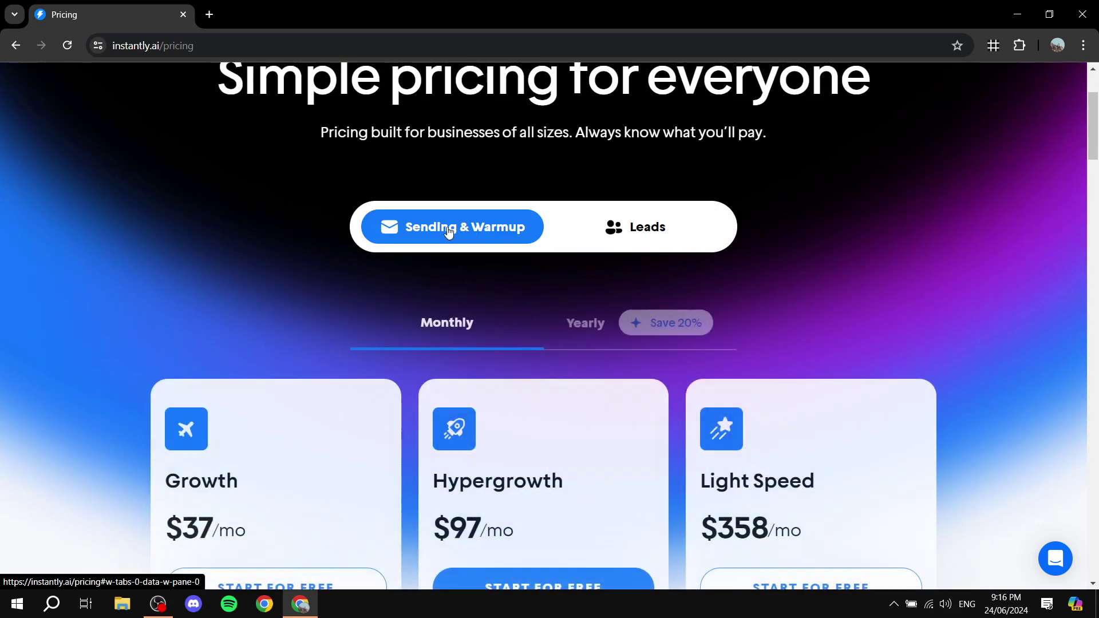
# - Review the features included in the monthly Growth, Hypergrowth and Light Speed plans
pyautogui.scroll(-3, 498, 182)
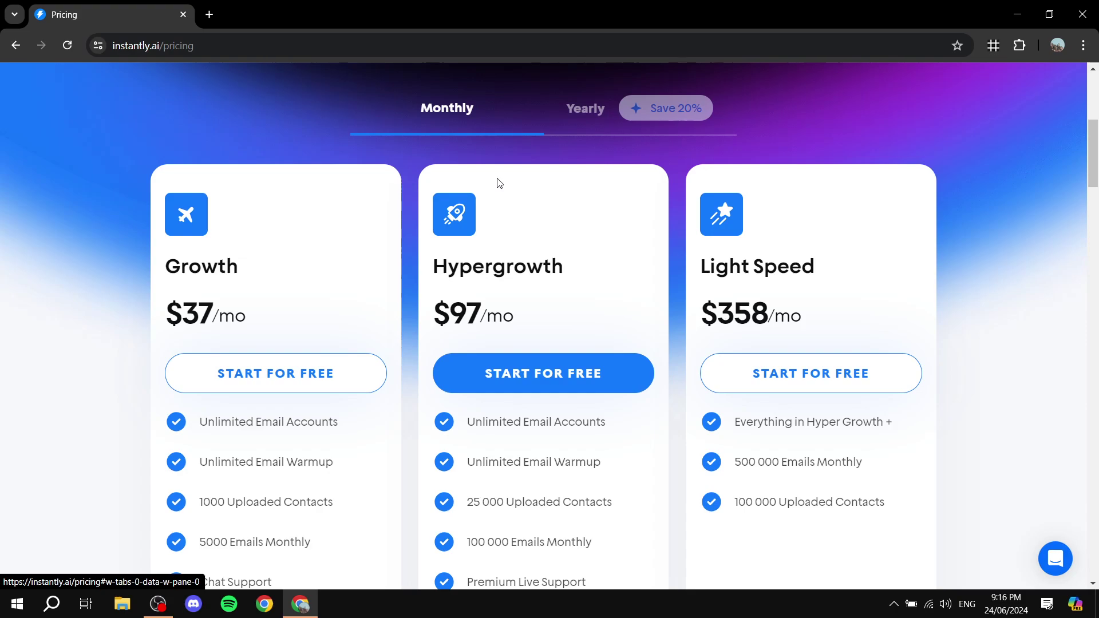
pyautogui.scroll(-3, 497, 182)
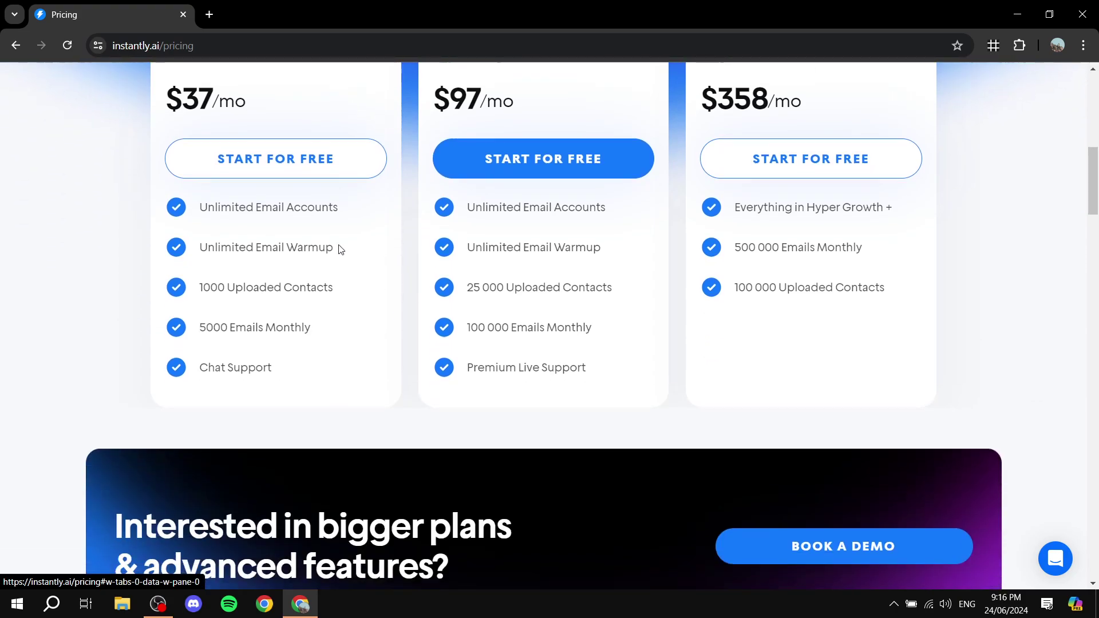
pyautogui.scroll(1, 238, 185)
pyautogui.scroll(7, 277, 258)
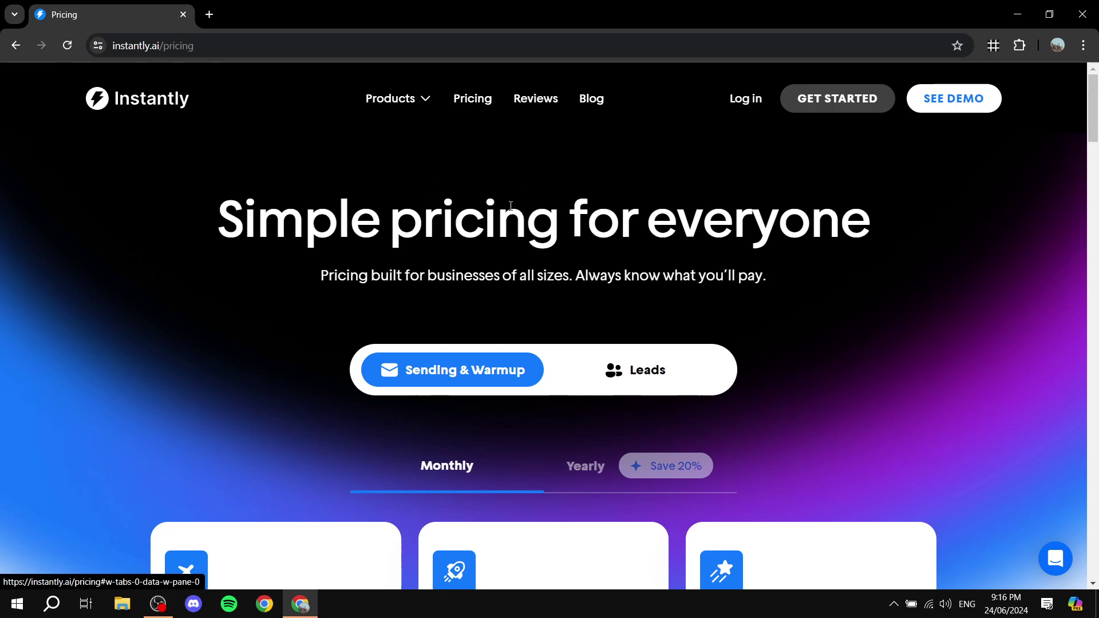
# - Return to the Instantly home page and open the free sign-up form for a new account
pyautogui.click(157, 106)
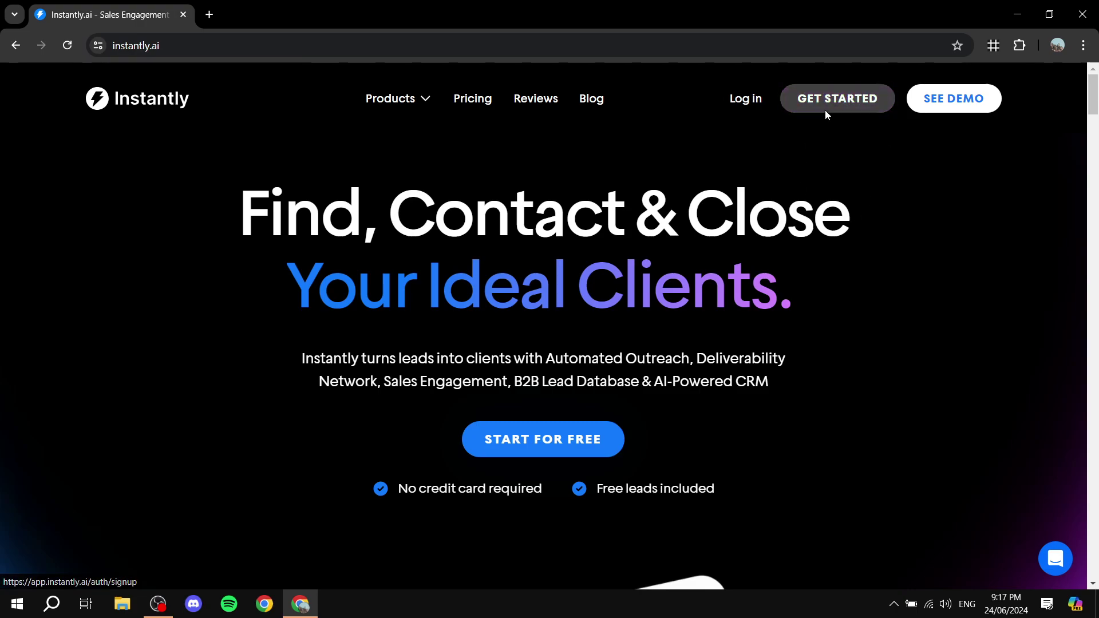
pyautogui.click(544, 439)
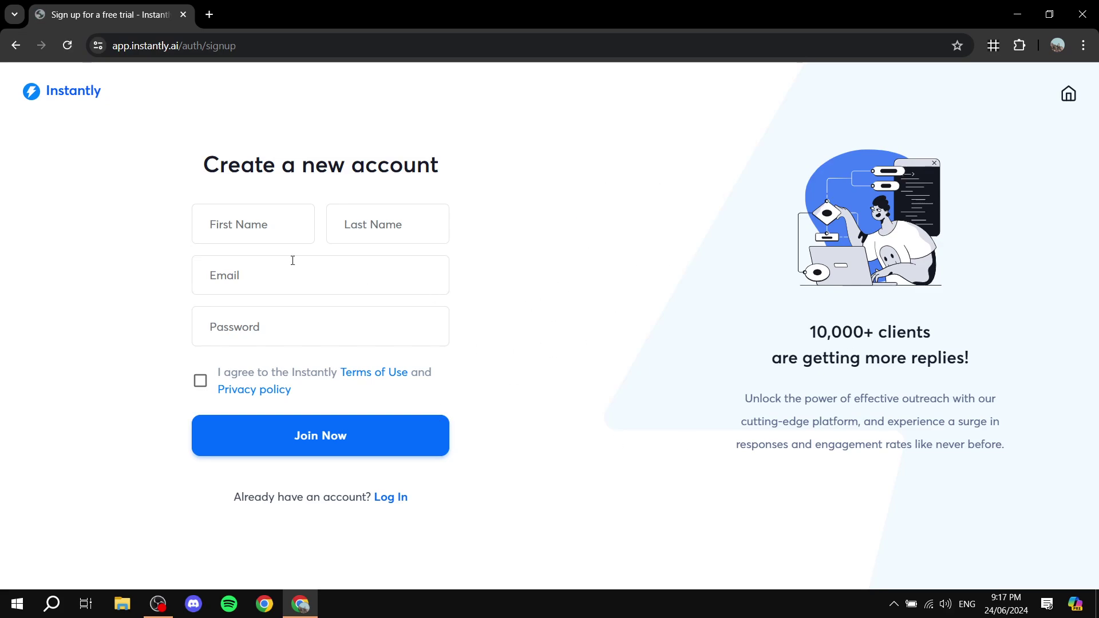
pyautogui.click(243, 234)
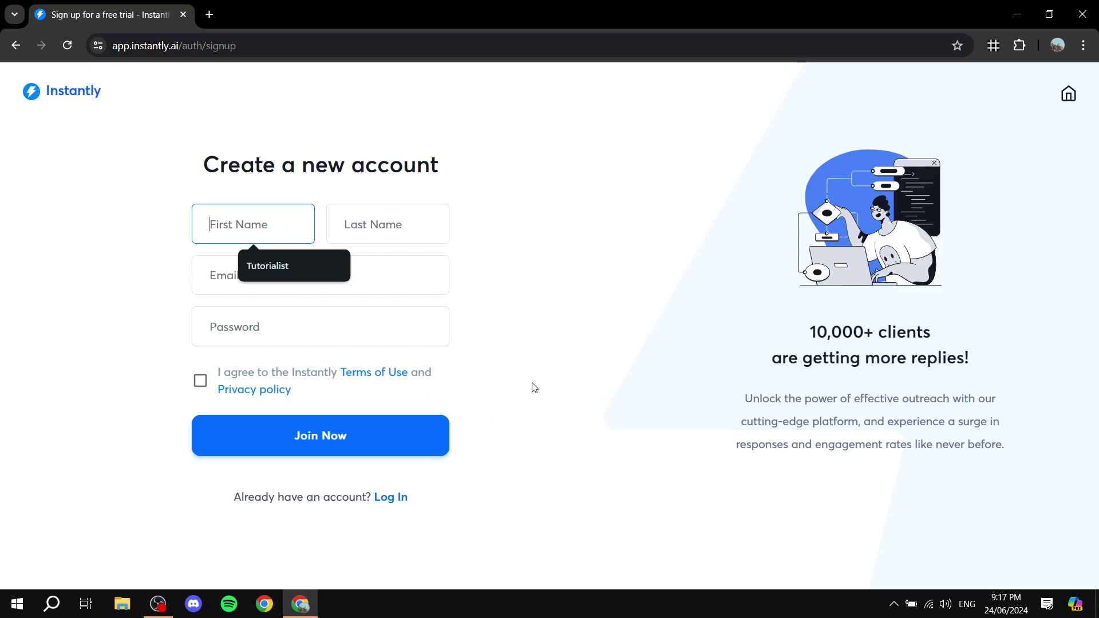
pyautogui.click(575, 370)
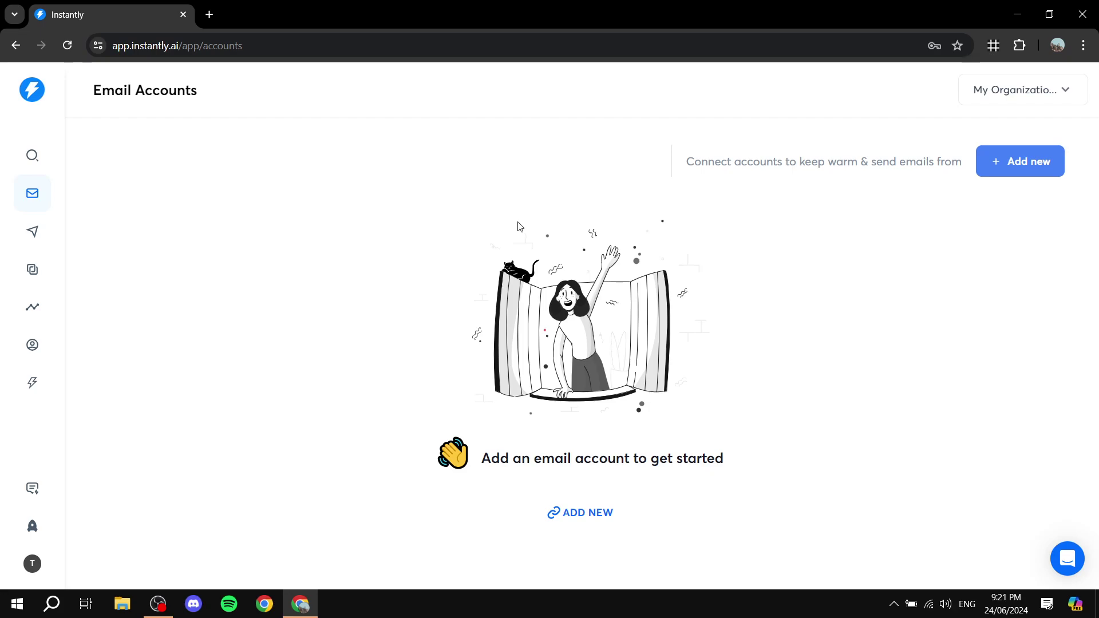
# - Try to create a new workspace from the organization list, and dismiss the premium upgrade offer
pyautogui.click(1044, 102)
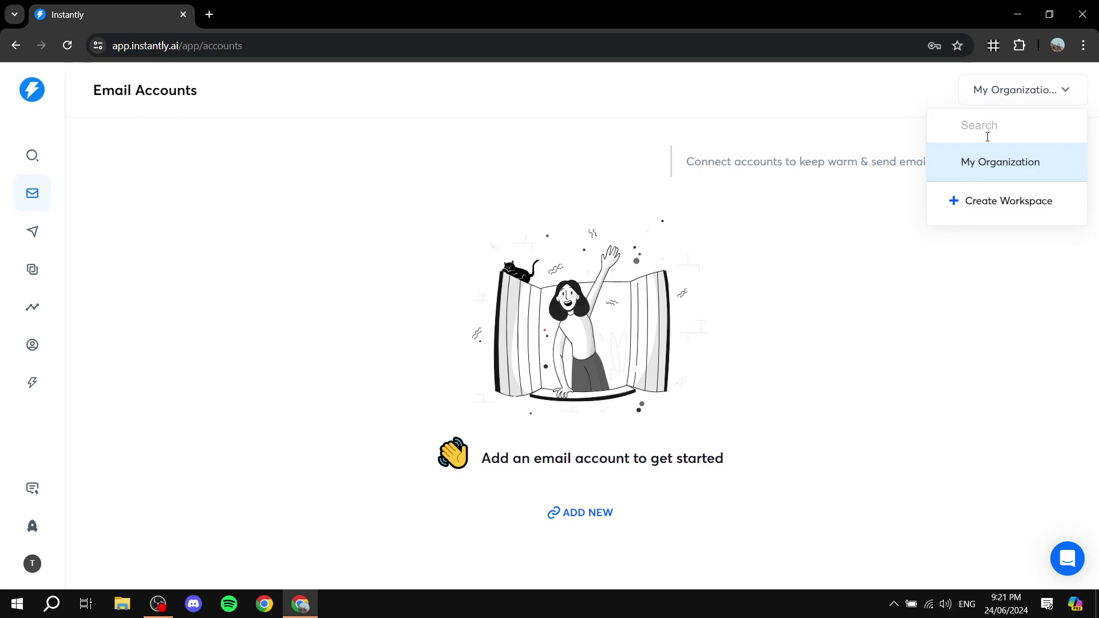
pyautogui.click(988, 171)
pyautogui.click(1039, 97)
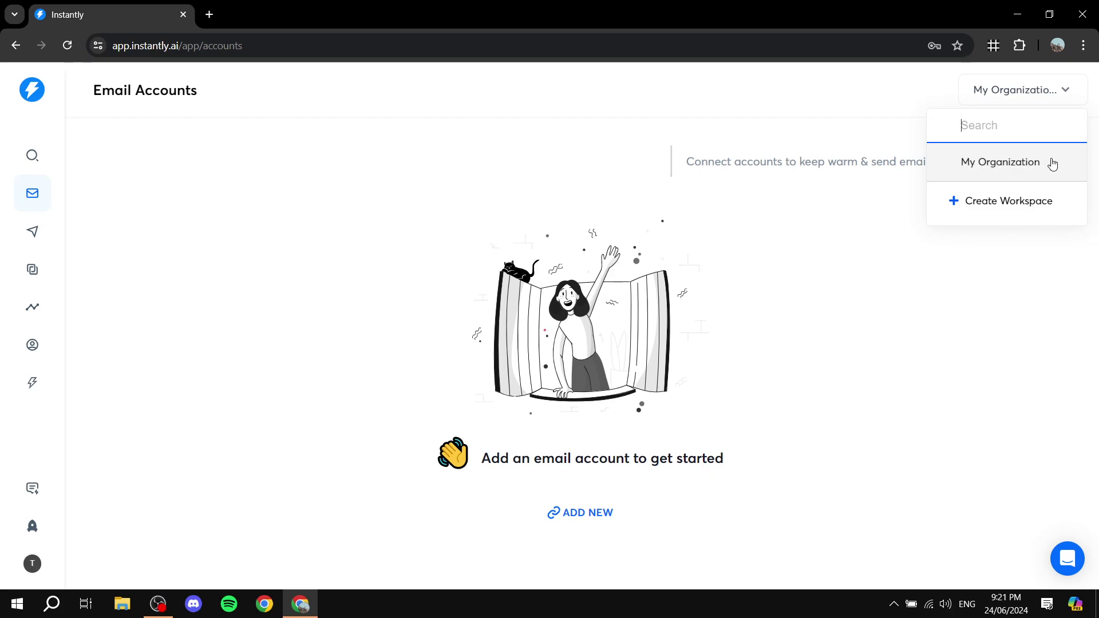
pyautogui.click(999, 202)
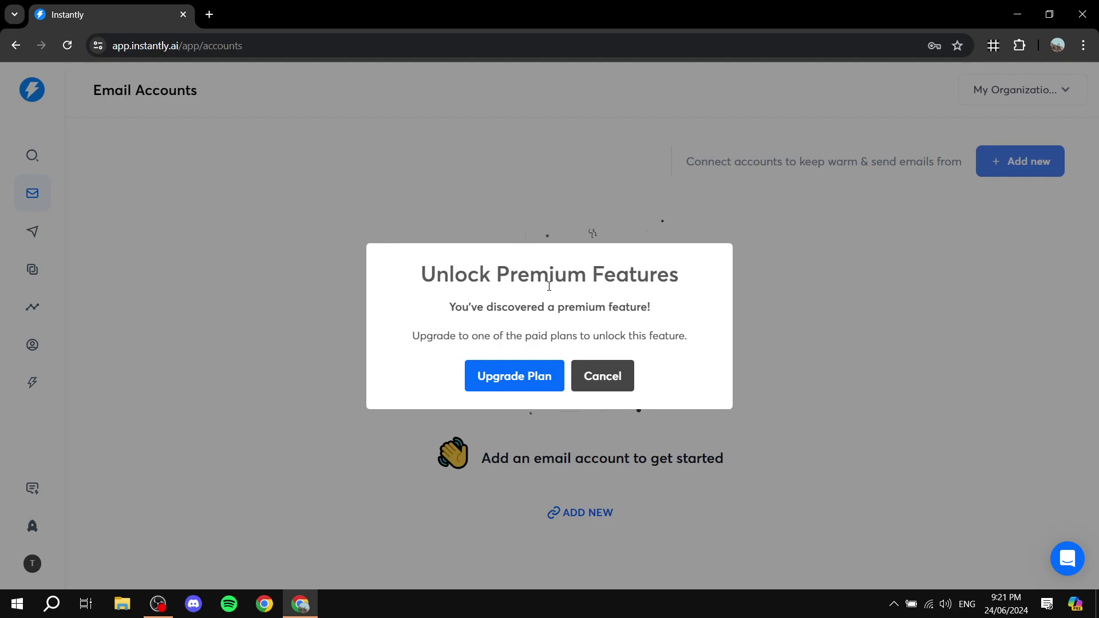
pyautogui.moveTo(688, 347); pyautogui.dragTo(410, 270)
pyautogui.click(411, 271)
pyautogui.click(600, 367)
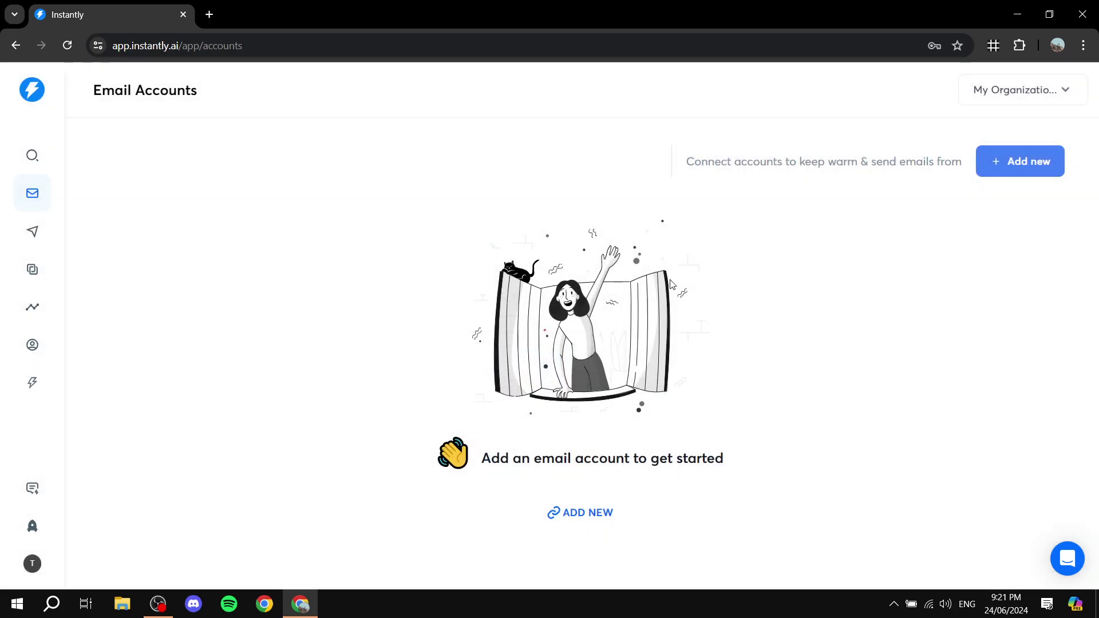
# - Show the organization list with its workspace creation option once more and close it
pyautogui.click(1055, 88)
pyautogui.click(1026, 88)
pyautogui.click(1026, 89)
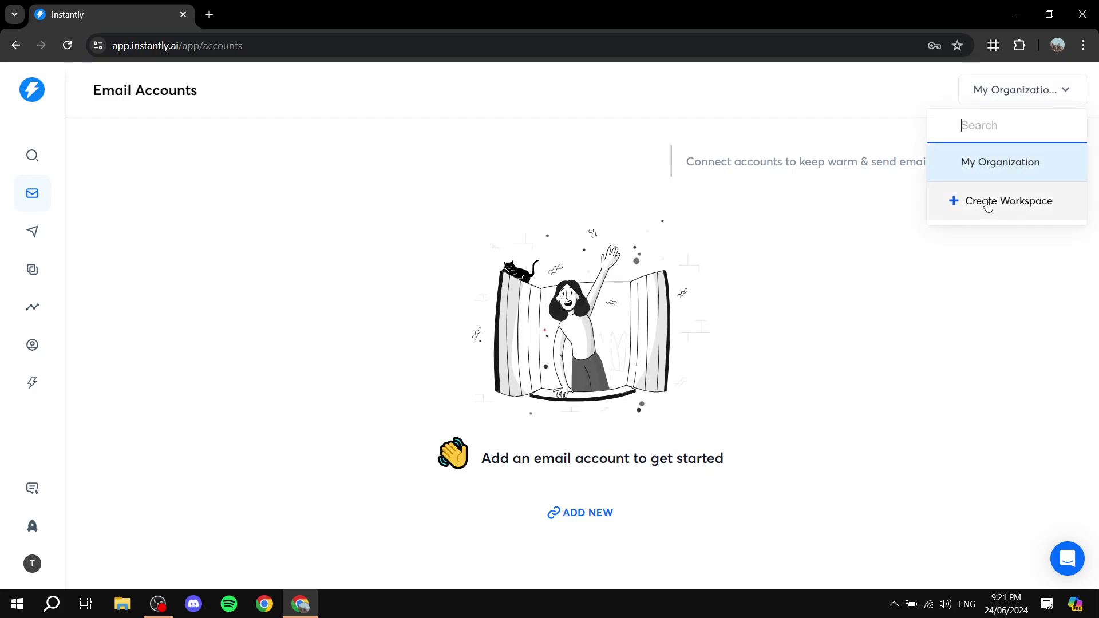
pyautogui.click(629, 192)
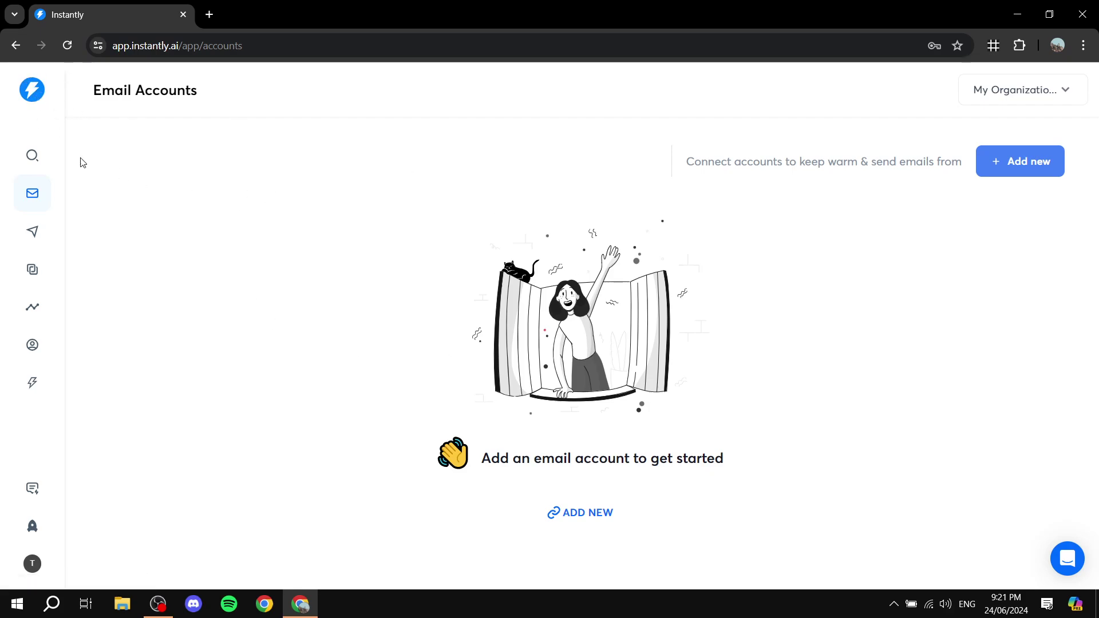
# - View the Lead Finder's people search filters, and return to the Email Accounts page
pyautogui.click(36, 161)
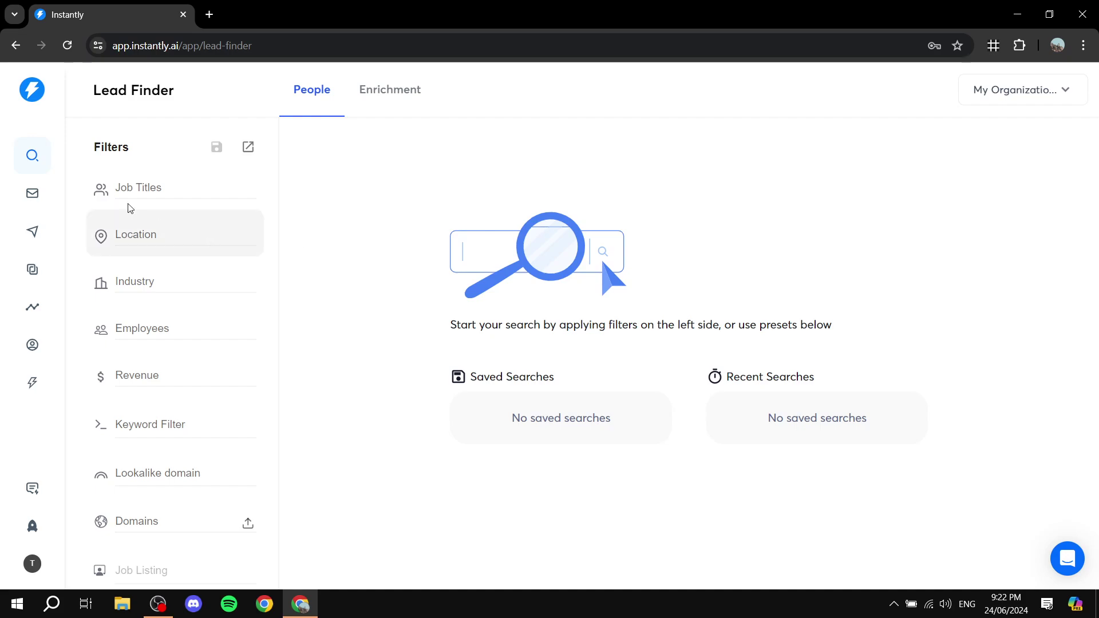
pyautogui.click(31, 195)
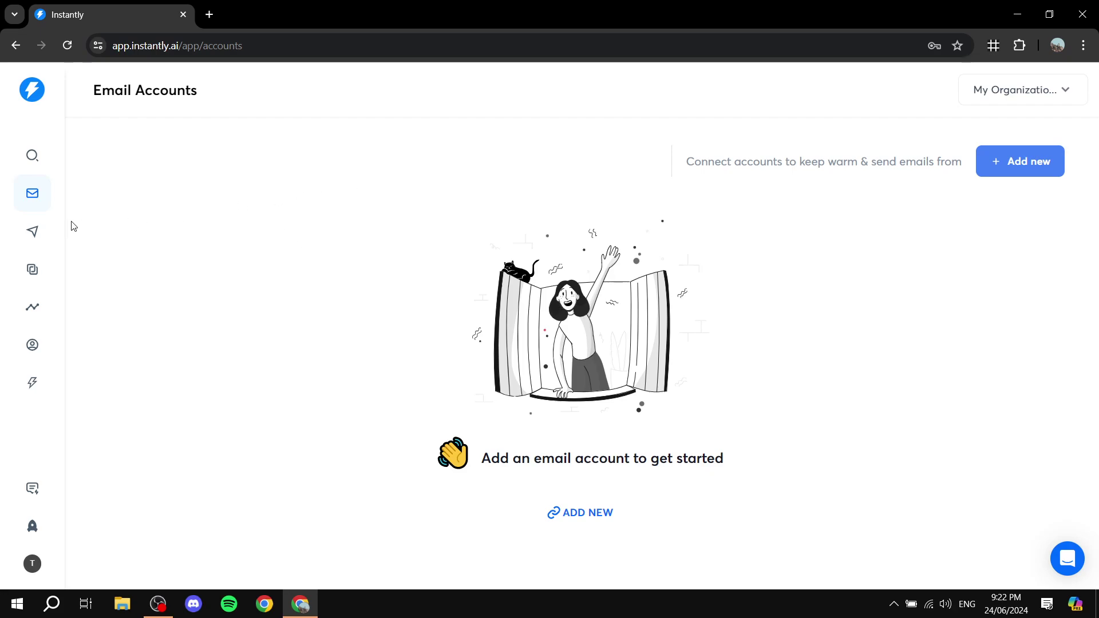
pyautogui.moveTo(95, 91); pyautogui.dragTo(248, 92)
pyautogui.click(196, 130)
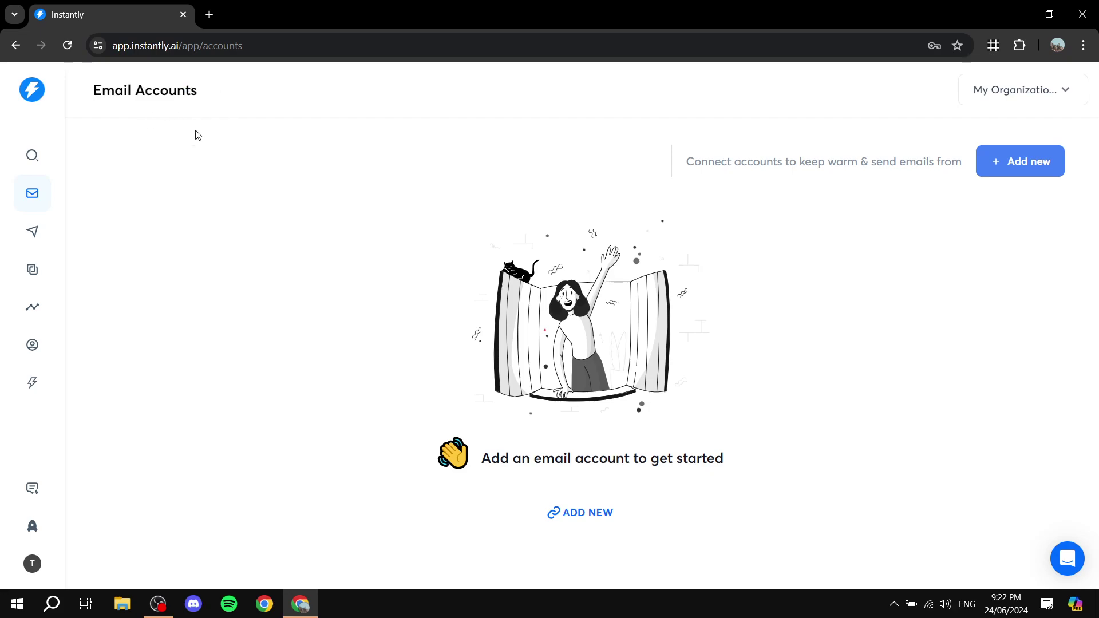
# - View the Campaigns page and the Unibox, checking back on the Email Accounts page in between
pyautogui.click(32, 232)
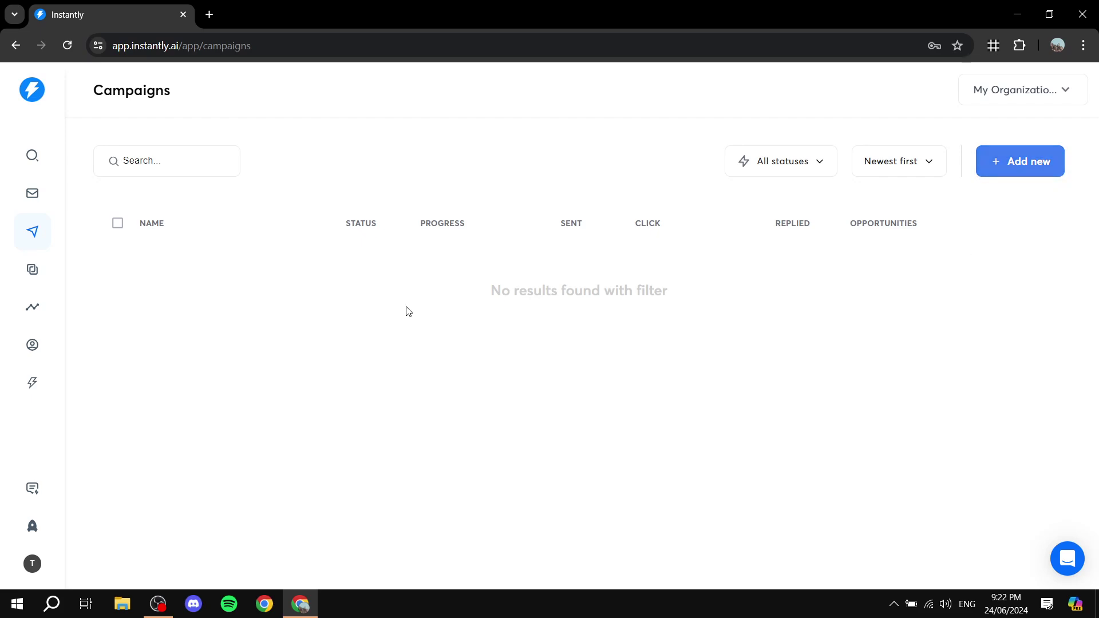
pyautogui.click(22, 277)
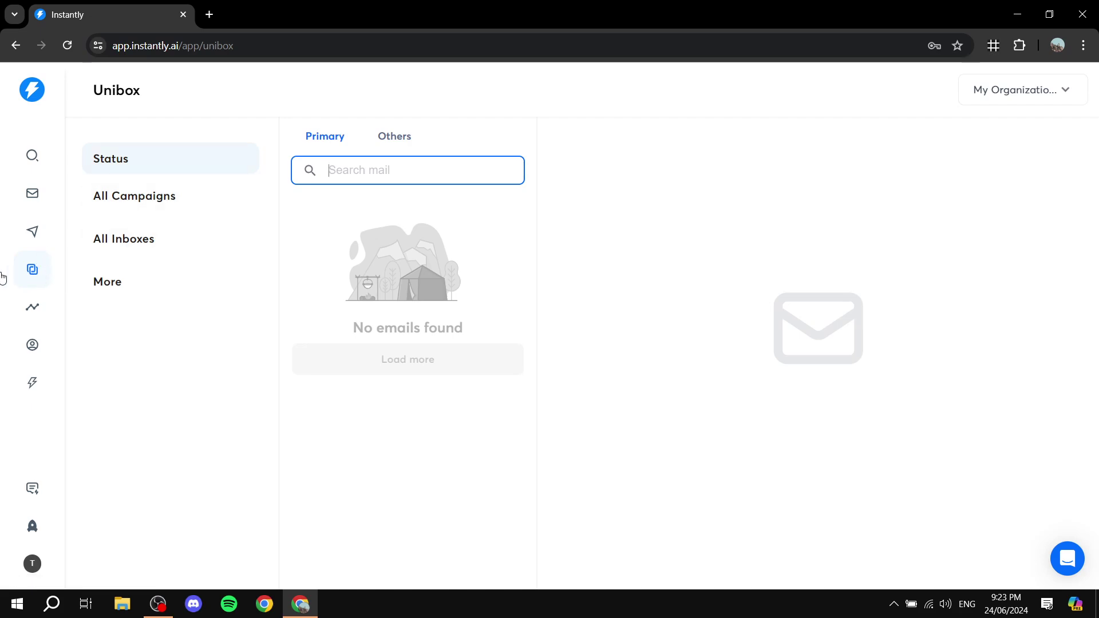
pyautogui.click(34, 198)
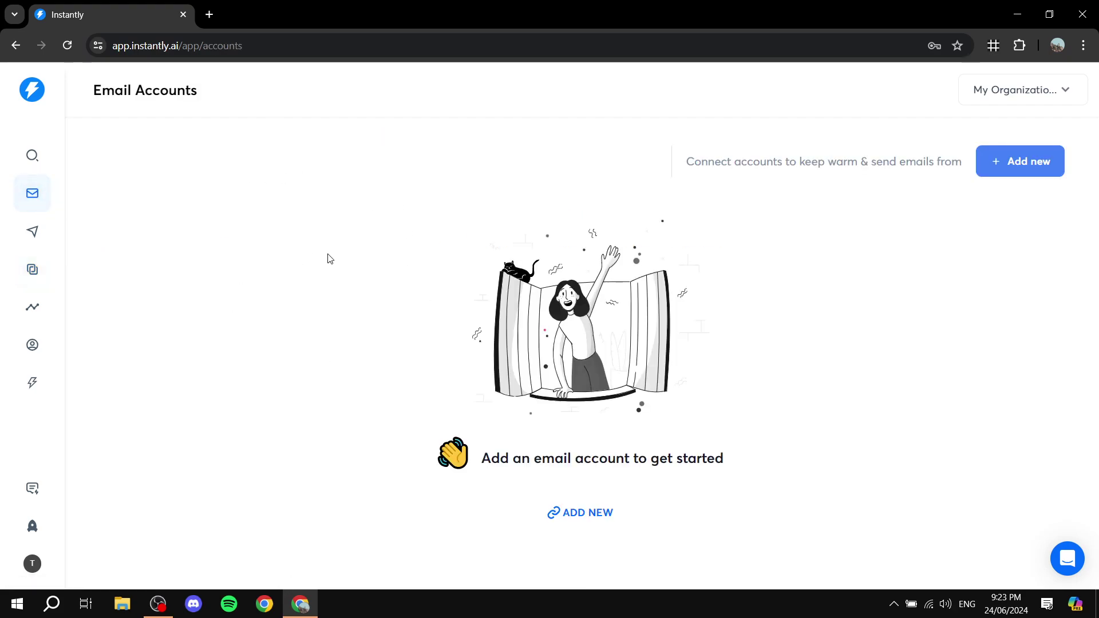
pyautogui.click(35, 274)
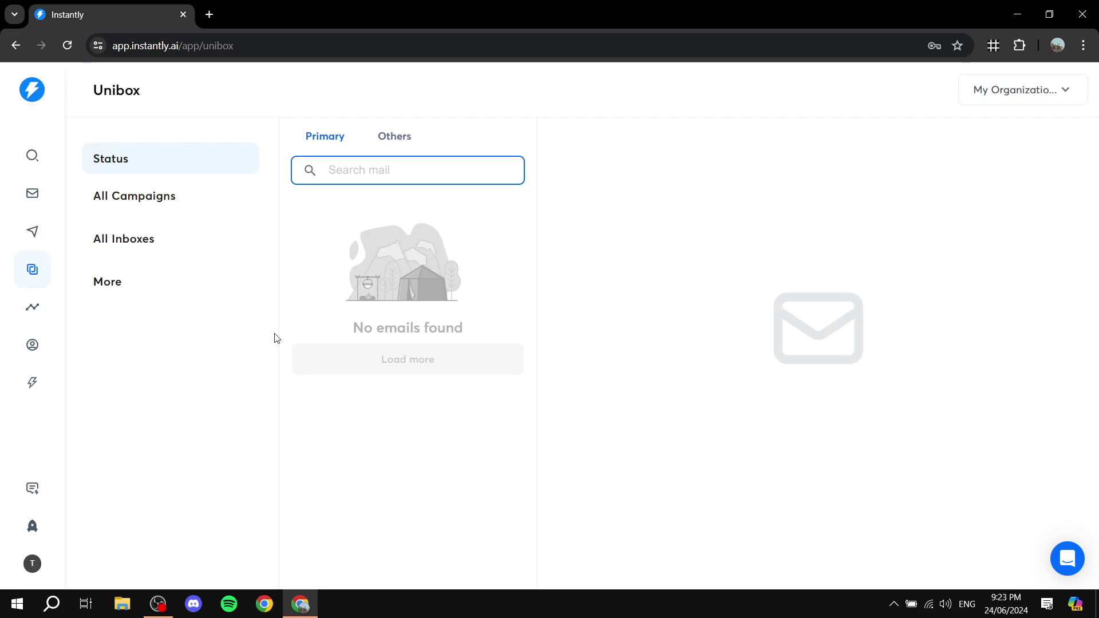
# - Open Analytics and examine the sent, open, click and reply rate cards, the opportunities and the activity chart for the last 4 weeks
pyautogui.click(31, 307)
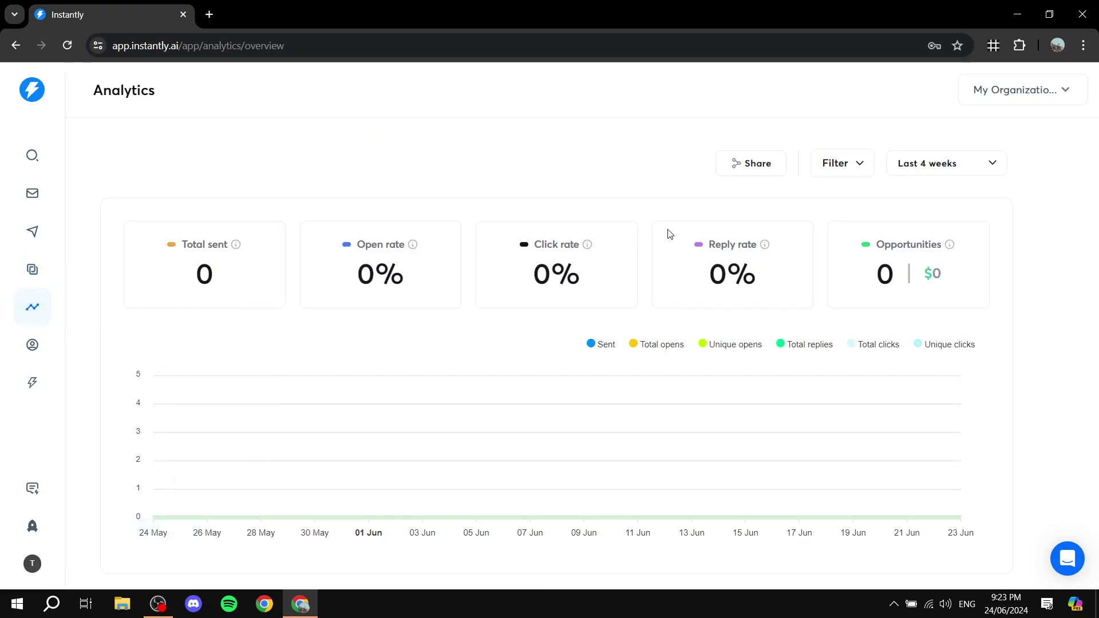
pyautogui.scroll(-2, 490, 235)
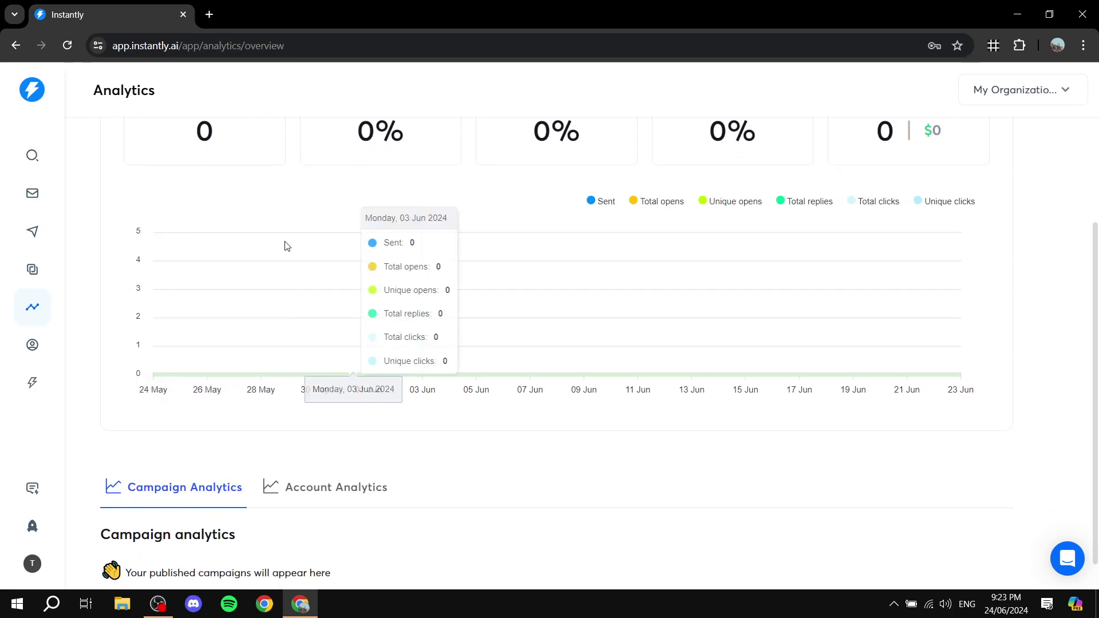
pyautogui.scroll(2, 314, 158)
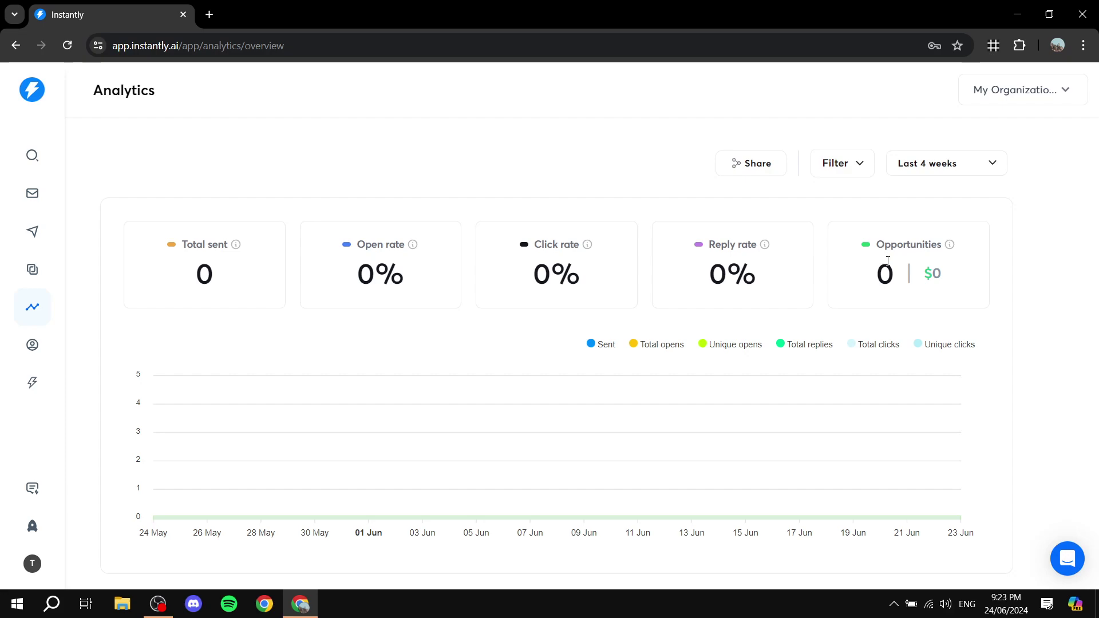
pyautogui.scroll(-3, 540, 248)
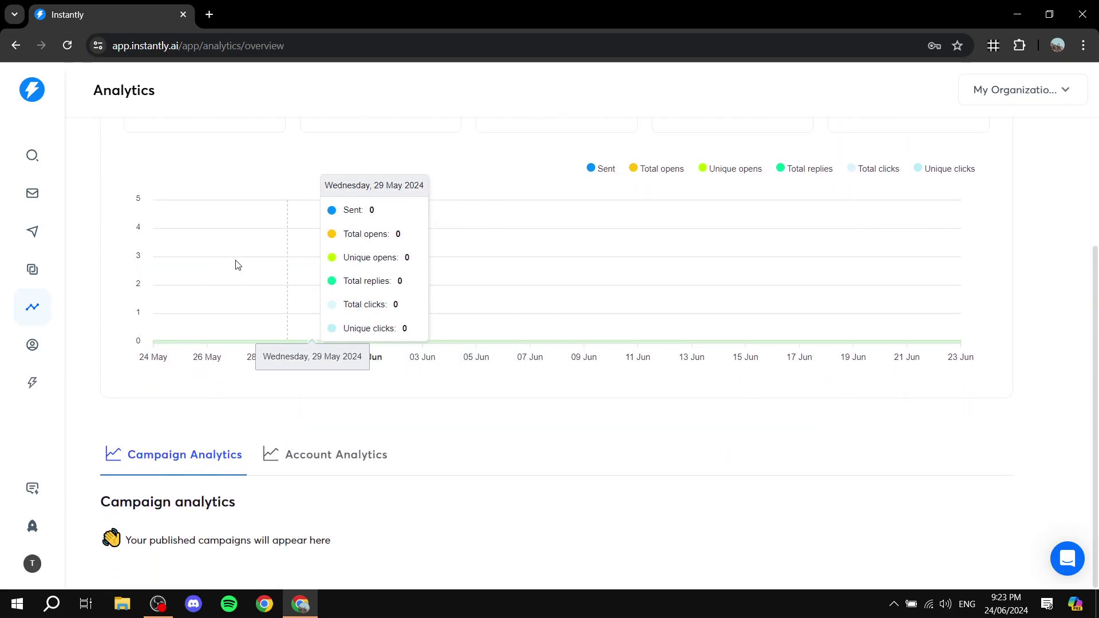
pyautogui.scroll(3, 223, 282)
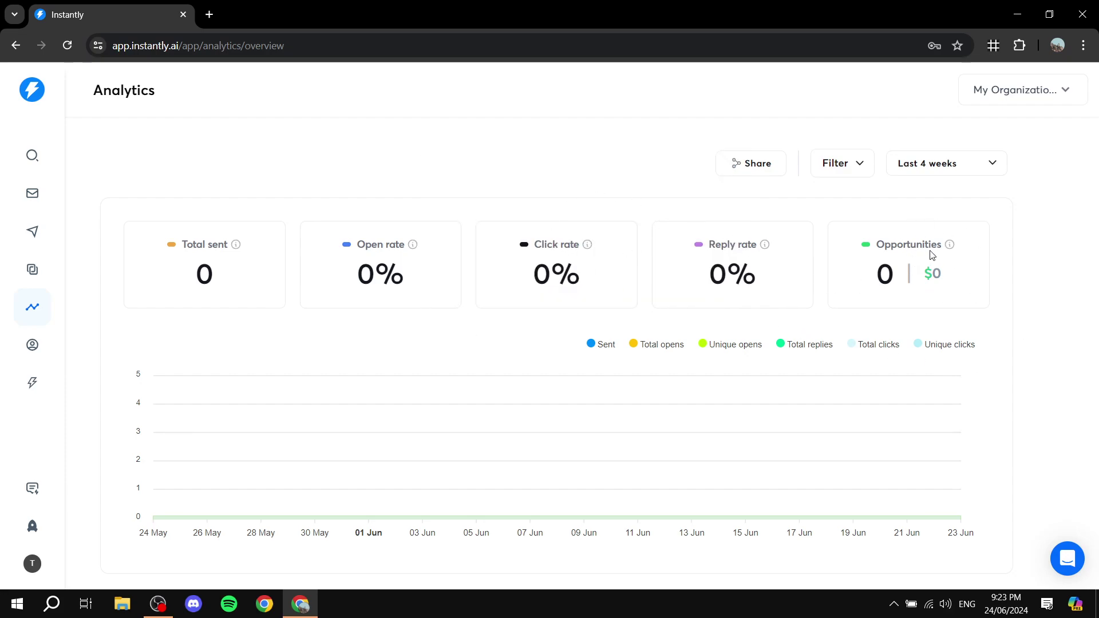
pyautogui.moveTo(930, 274); pyautogui.dragTo(953, 273)
pyautogui.click(999, 266)
pyautogui.scroll(-3, 973, 275)
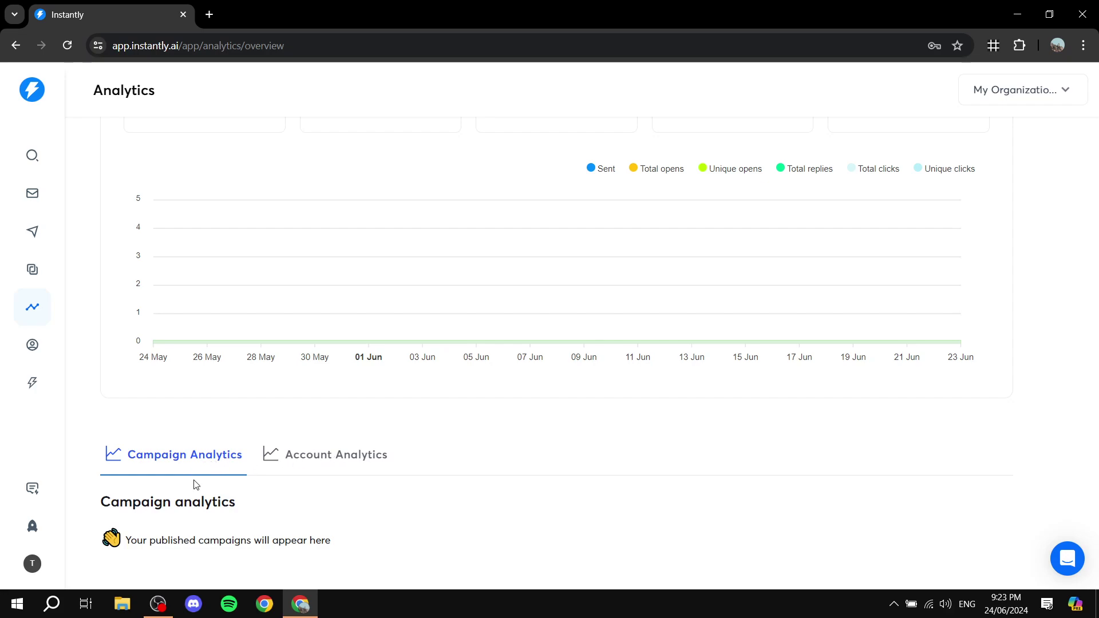
# - Show the Account Analytics section below the chart, and switch back to Campaign Analytics
pyautogui.click(326, 465)
pyautogui.scroll(1, 330, 444)
pyautogui.scroll(2, 330, 444)
pyautogui.scroll(-3, 269, 401)
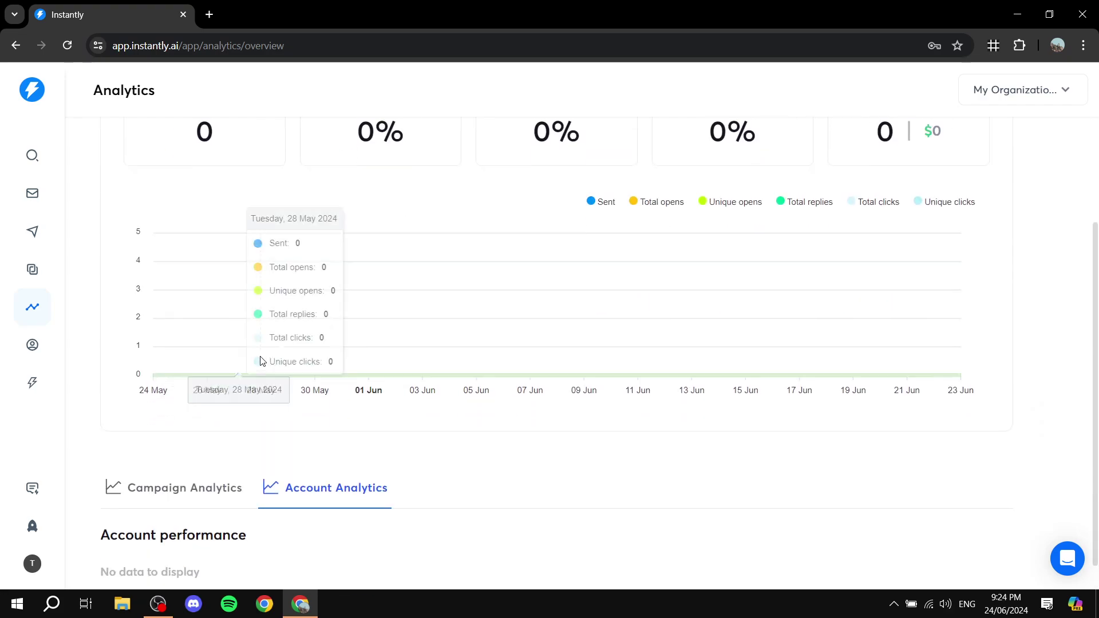
pyautogui.click(204, 460)
pyautogui.scroll(3, 189, 395)
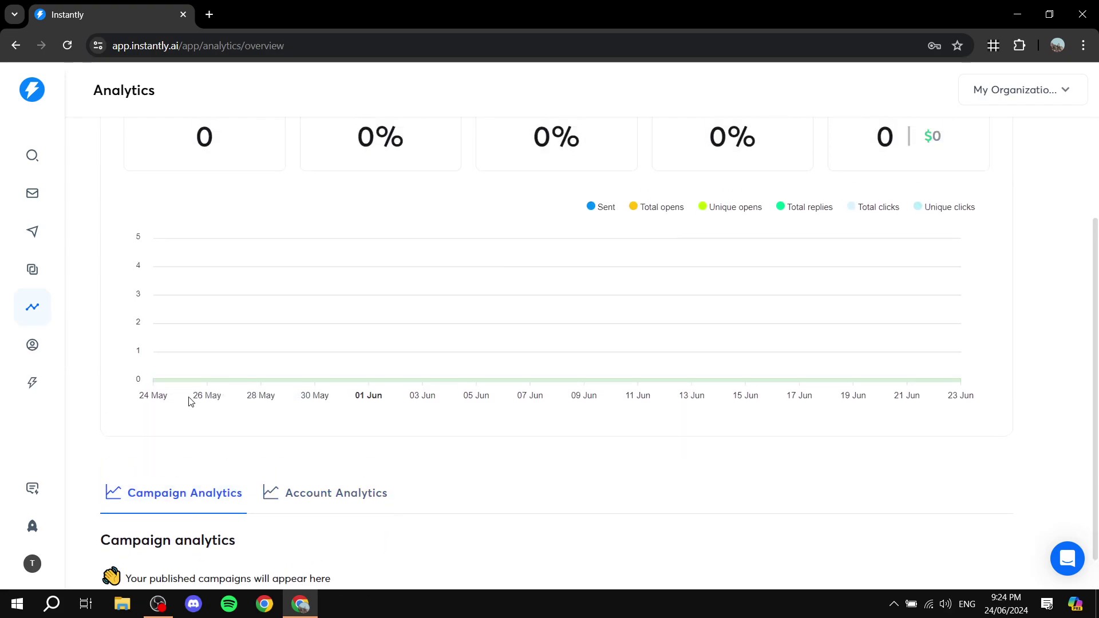
# - View the Lead Management page and the CRM Beta inbox, dismissing the CRM introduction and the feature announcement
pyautogui.click(32, 345)
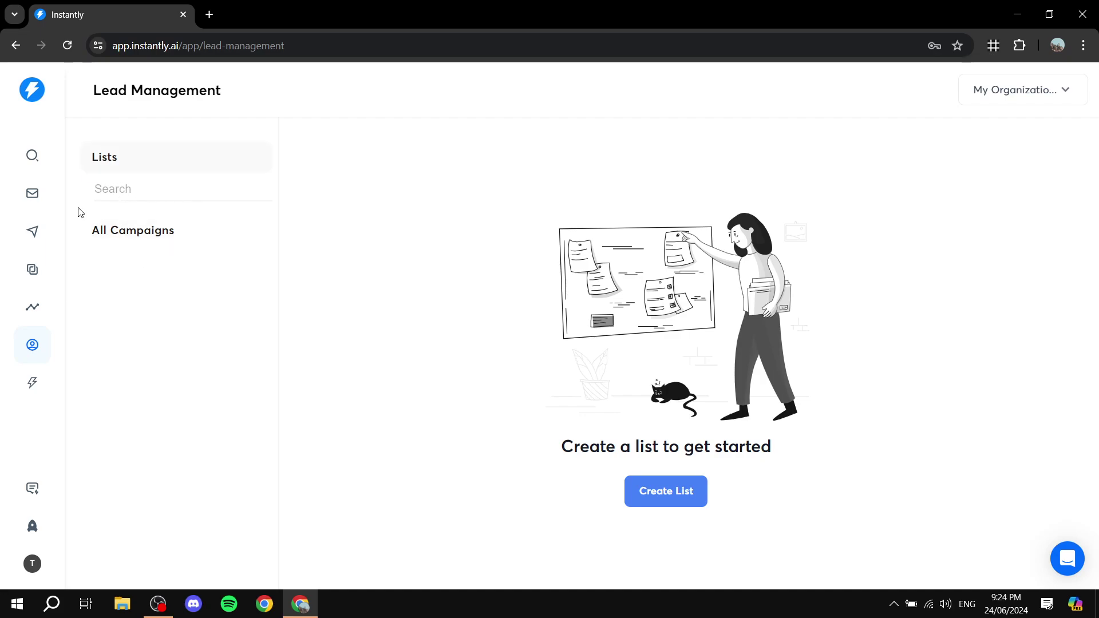
pyautogui.click(31, 389)
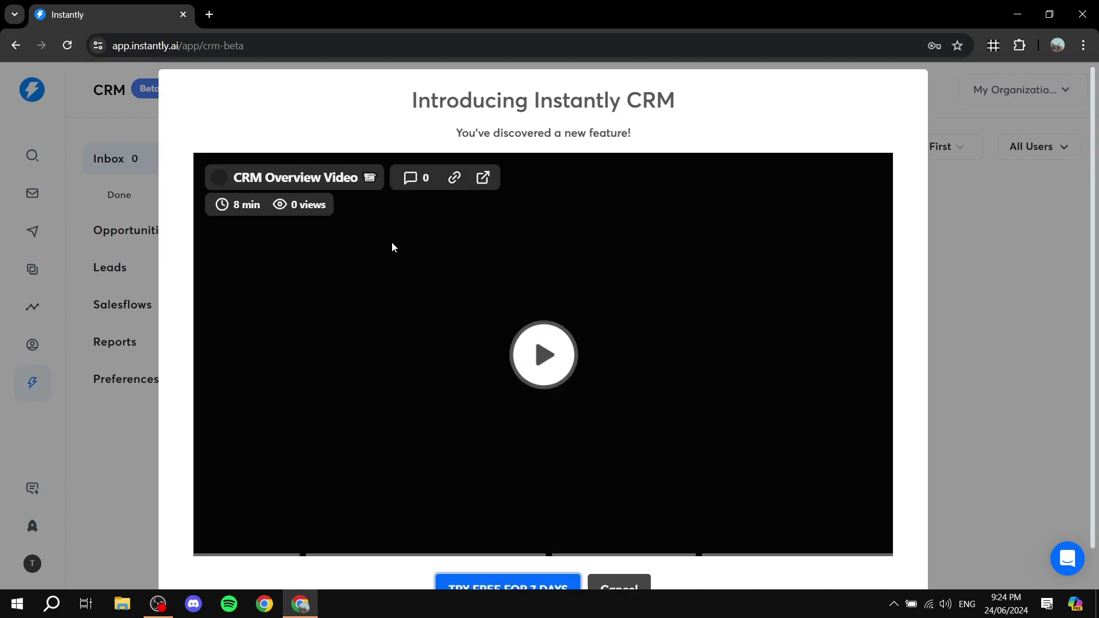
pyautogui.click(608, 547)
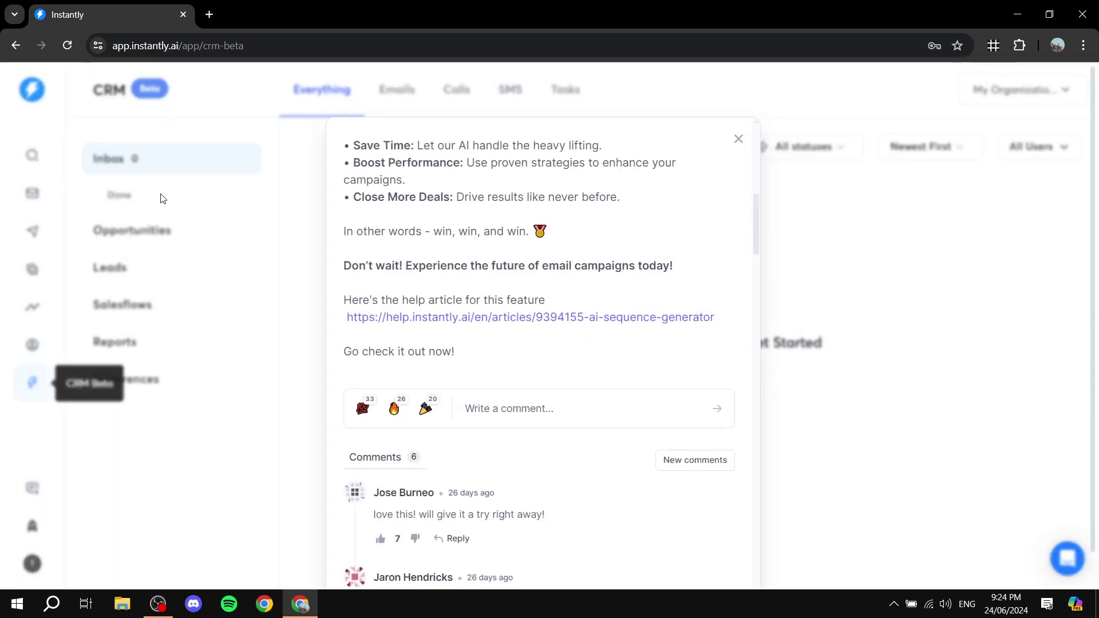
pyautogui.click(120, 444)
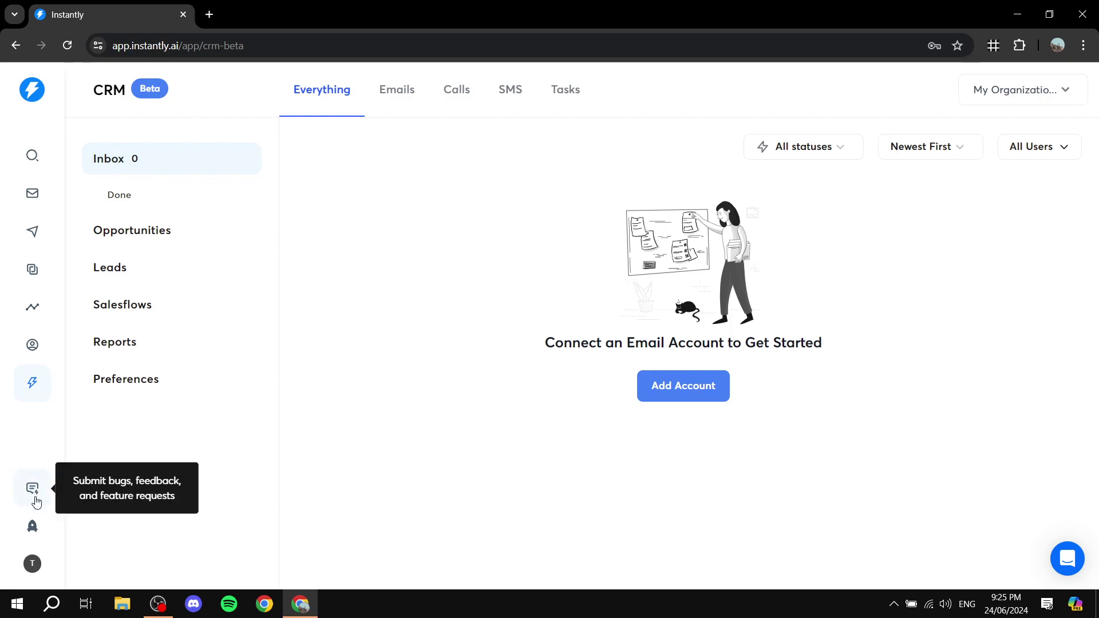
# - Open the Instantly Accelerator and look through its training modules, from Live Coaching to Sales
pyautogui.click(31, 526)
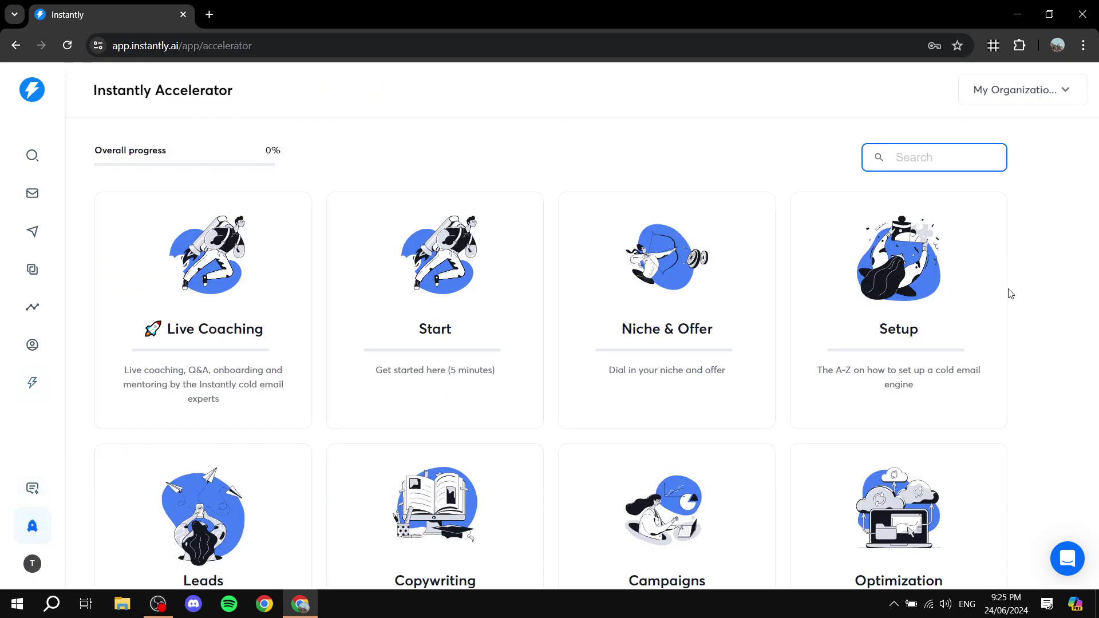
pyautogui.scroll(-6, 905, 290)
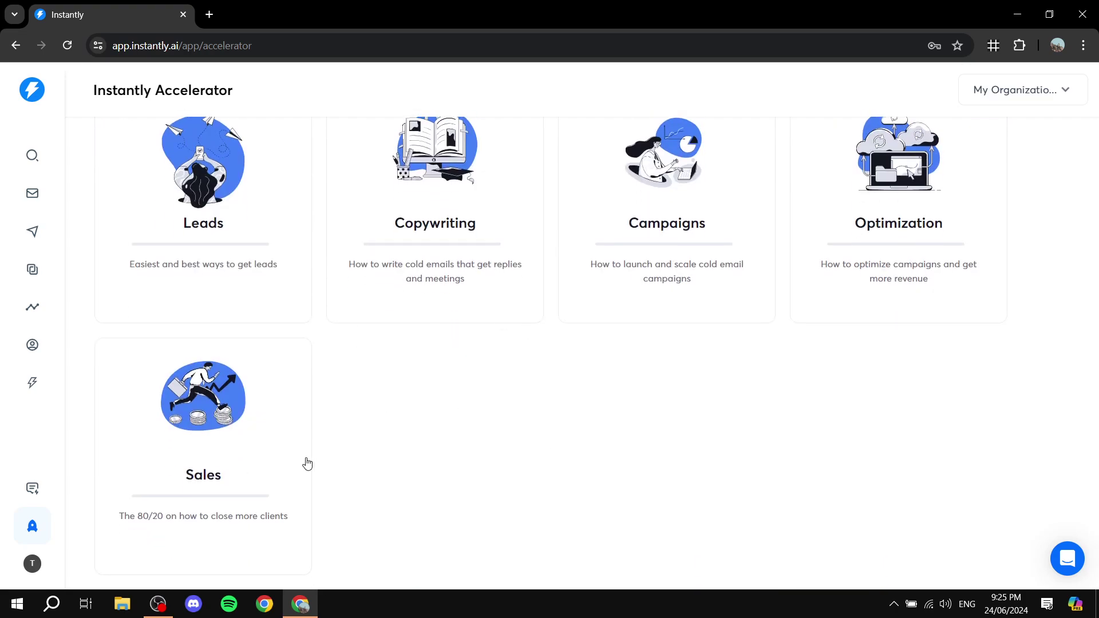
pyautogui.scroll(6, 307, 464)
pyautogui.scroll(-3, 462, 383)
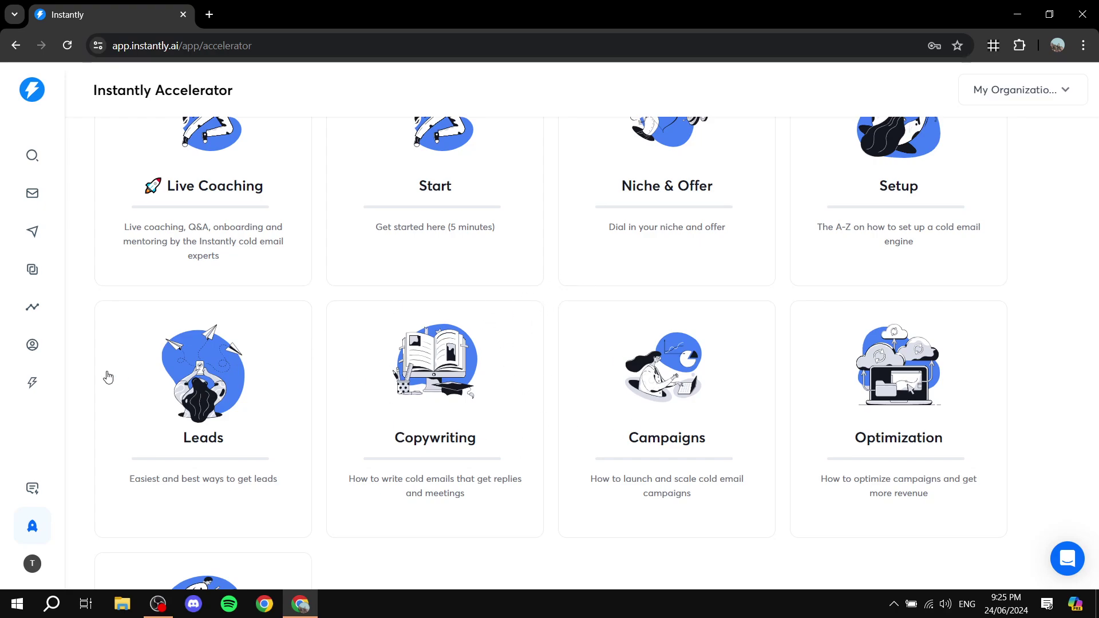
# - Show the account menu with its notification, help and settings entries, close it and return to the start of the Accelerator page
pyautogui.click(32, 564)
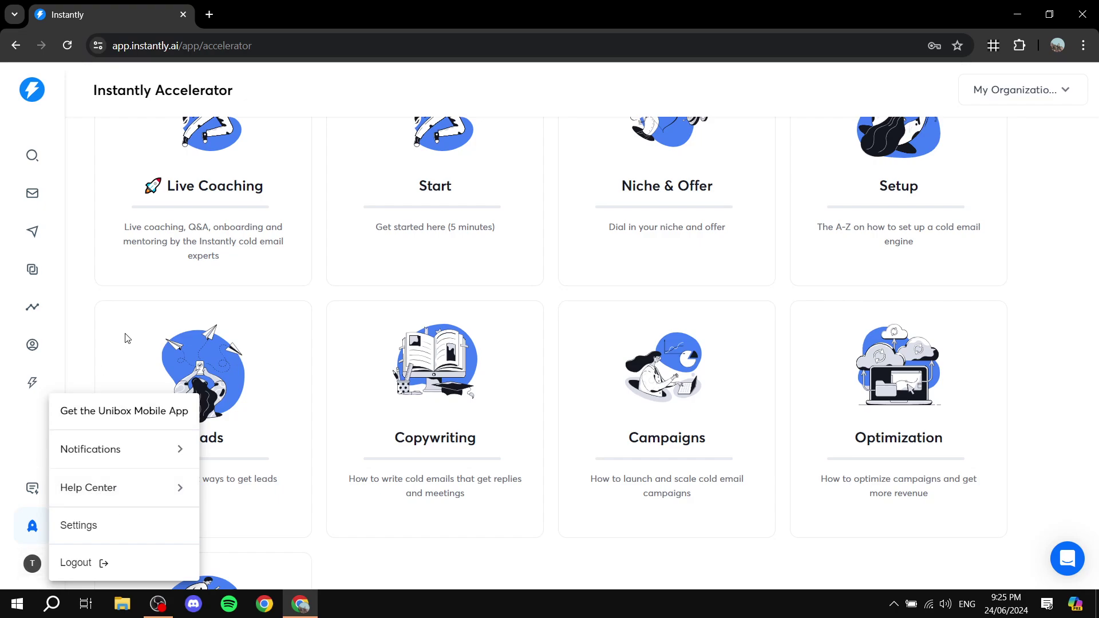
pyautogui.click(73, 292)
pyautogui.scroll(3, 216, 256)
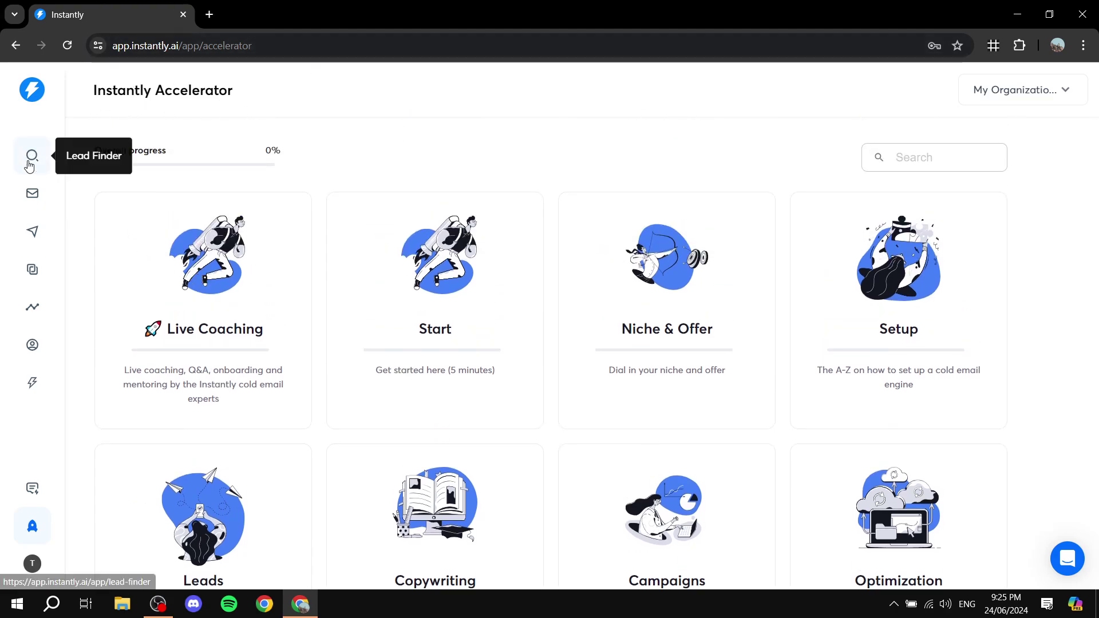
# - Open Email Accounts, view the Google and Microsoft instructions for connecting a new account, and go back without connecting one
pyautogui.click(30, 192)
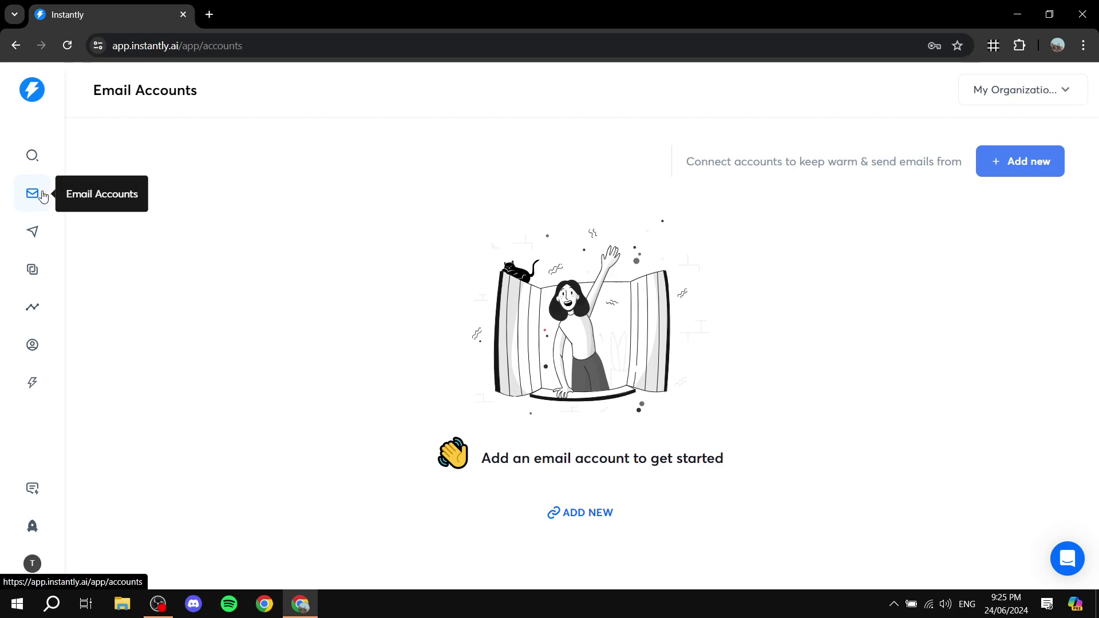
pyautogui.click(1025, 164)
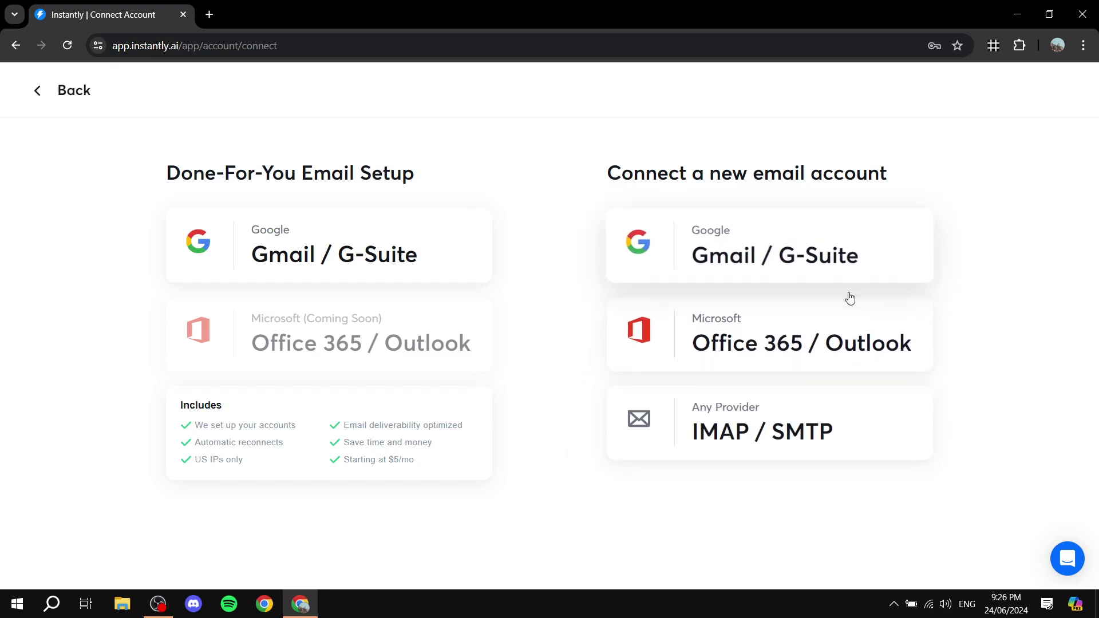
pyautogui.click(698, 232)
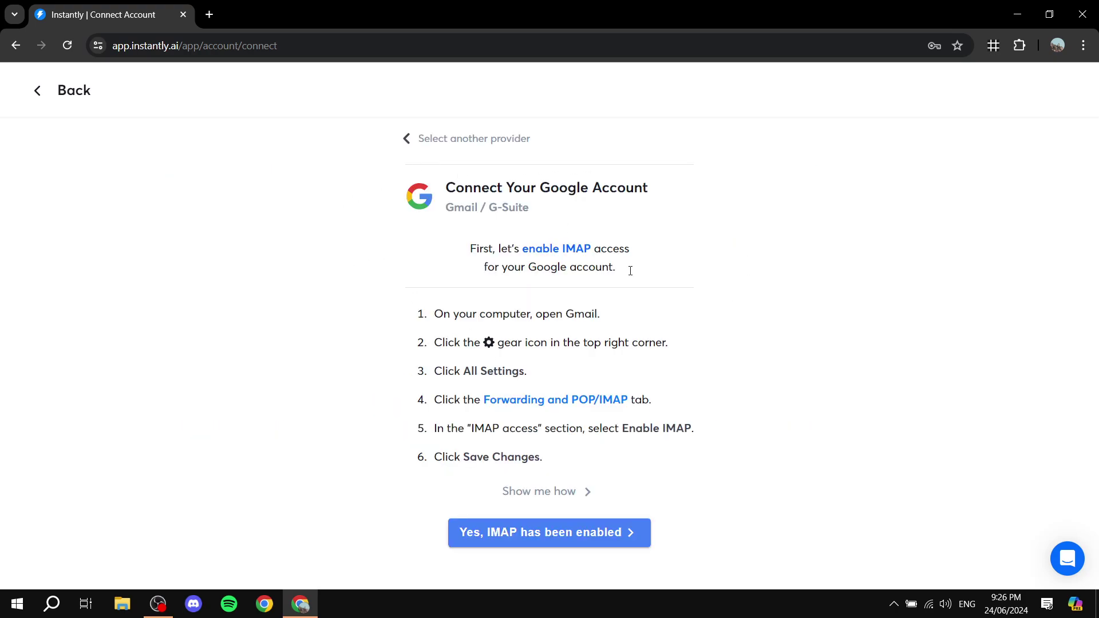
pyautogui.click(400, 141)
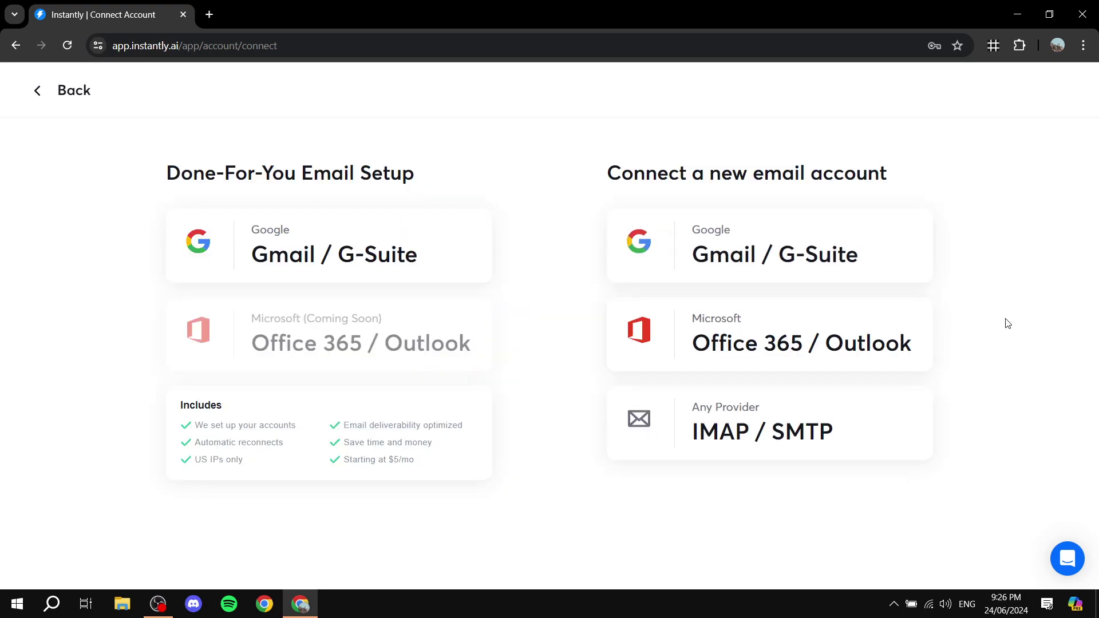
pyautogui.click(874, 338)
pyautogui.scroll(-1, 524, 300)
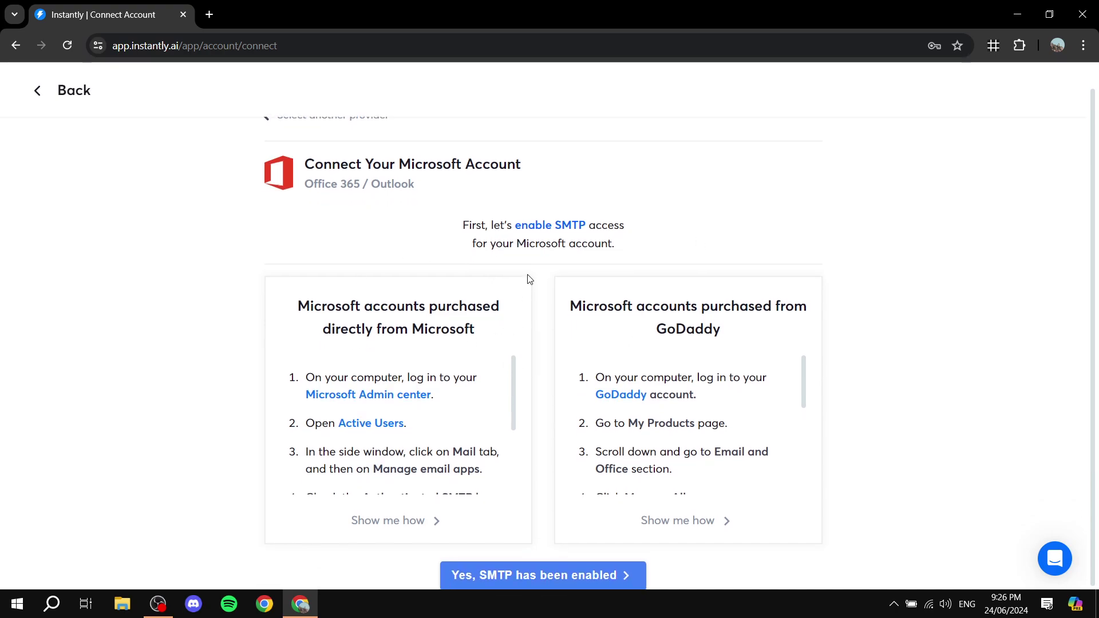
pyautogui.click(82, 91)
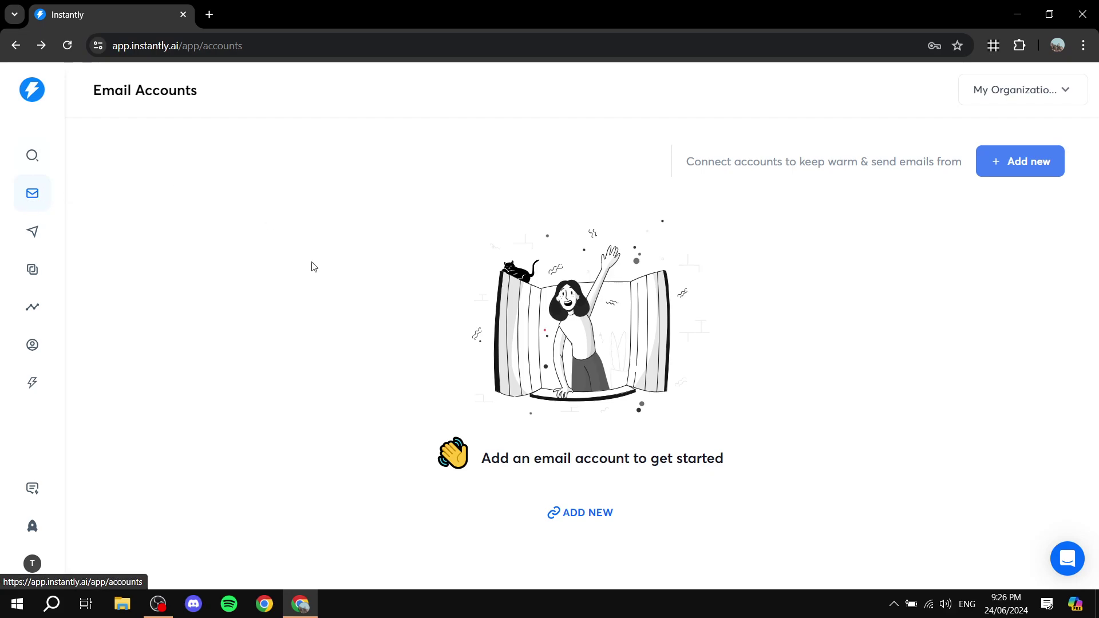
# - View the Unibox and the Campaigns list, and briefly check the organization switcher
pyautogui.click(31, 270)
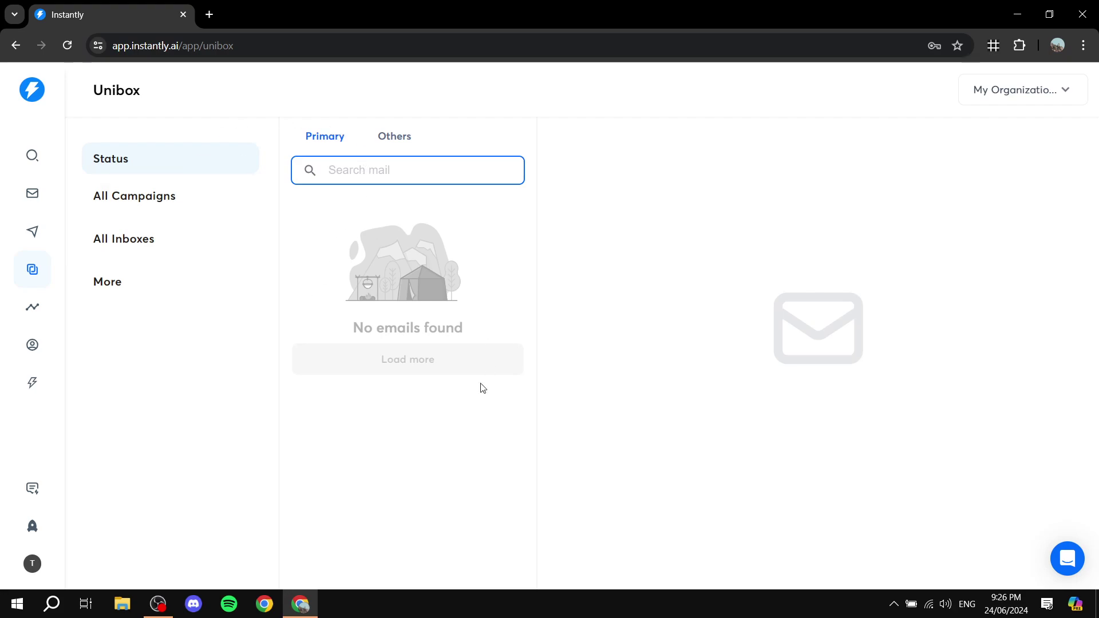
pyautogui.click(32, 231)
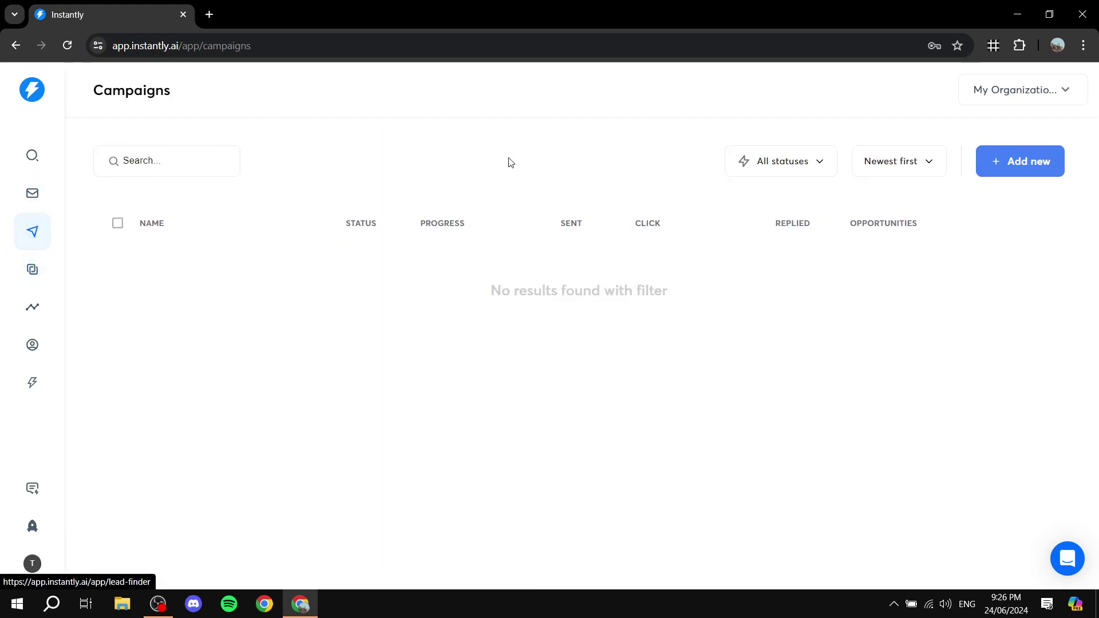
pyautogui.click(1010, 93)
pyautogui.click(1069, 293)
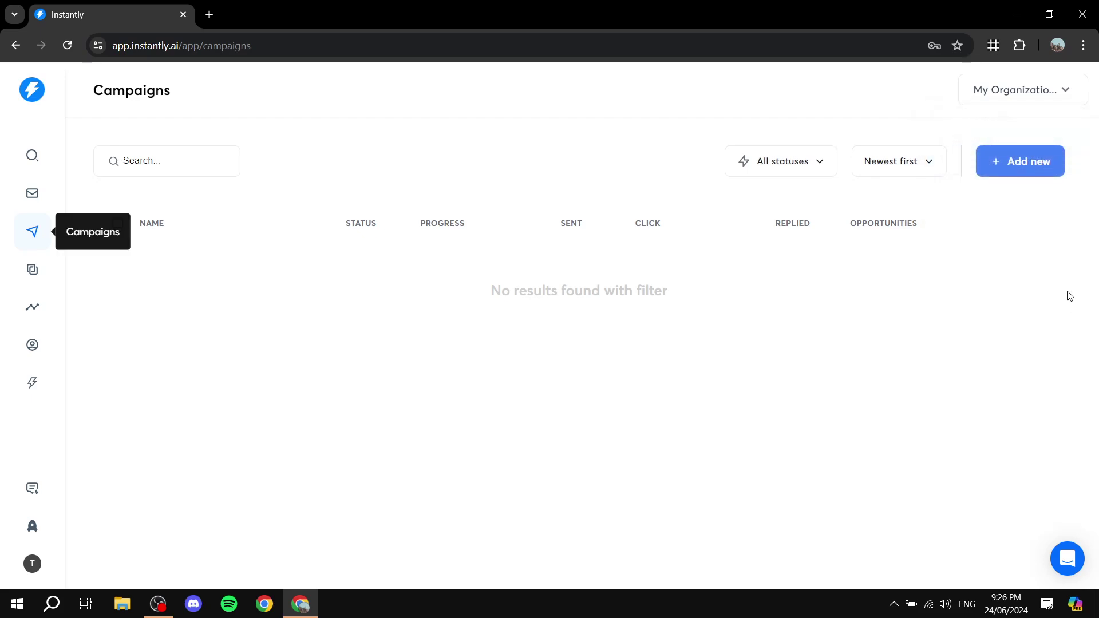
# - Create a new campaign named "Test campaign"
pyautogui.click(1025, 169)
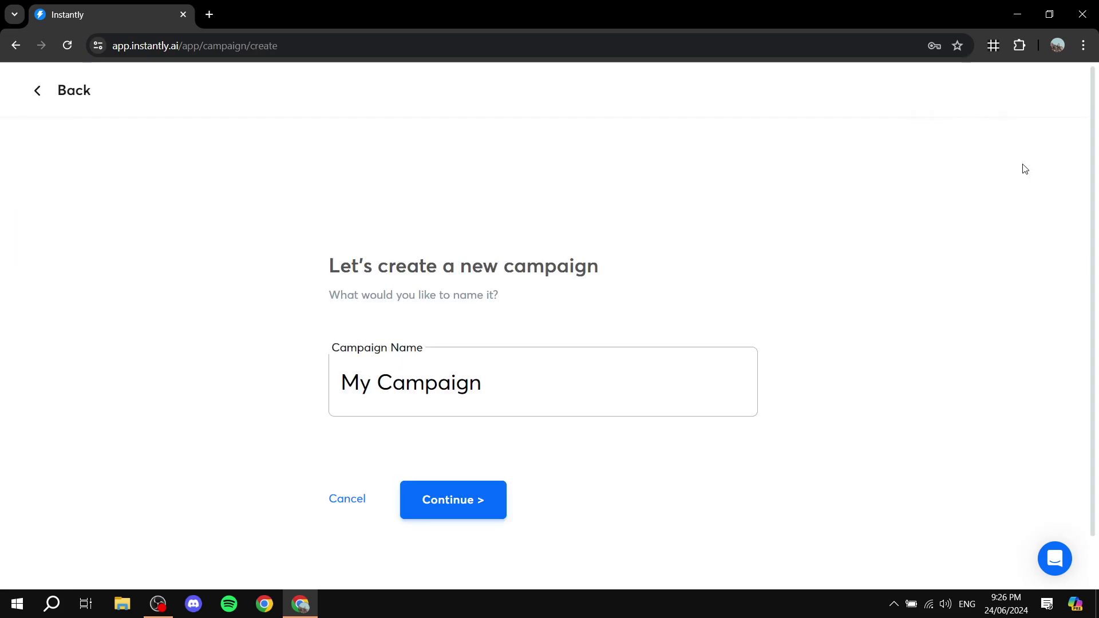
pyautogui.moveTo(557, 385); pyautogui.dragTo(261, 381)
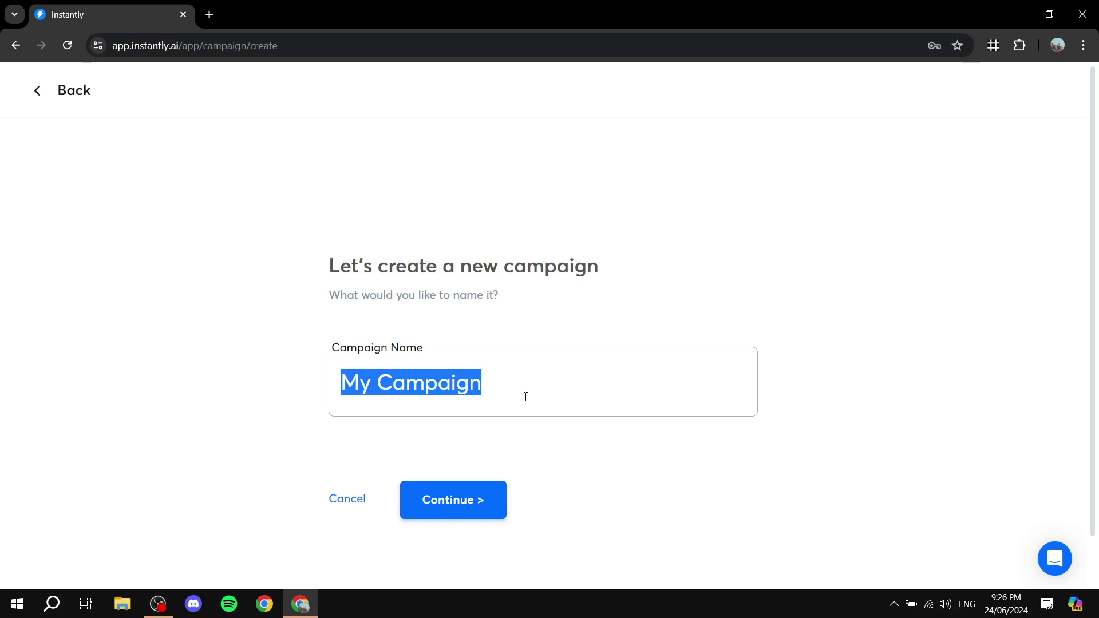
pyautogui.write('Test ')
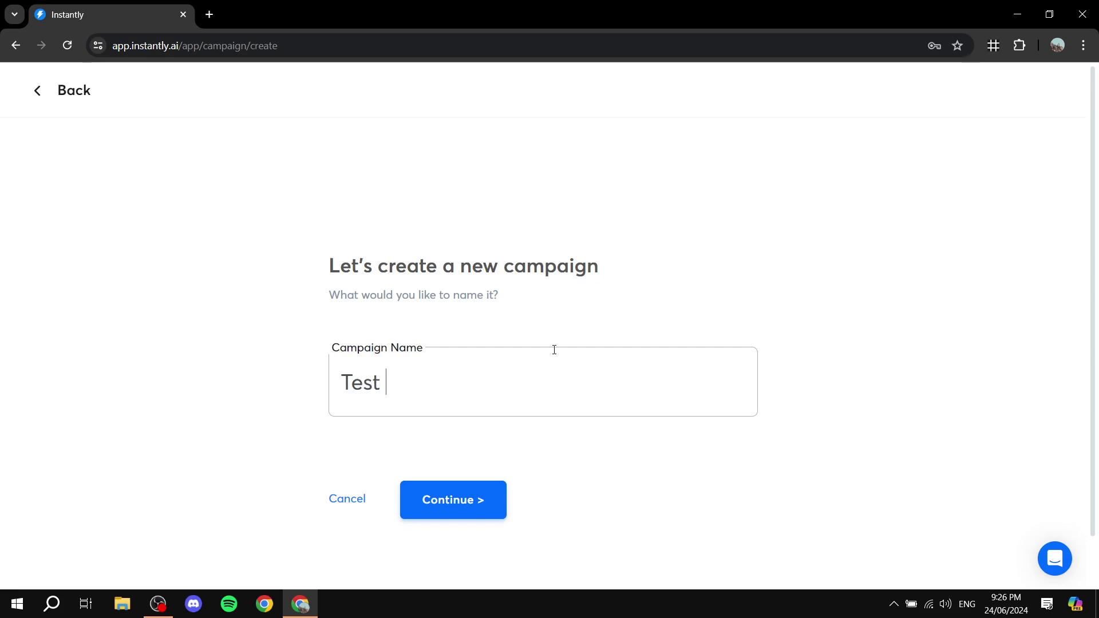
pyautogui.write('campaign')
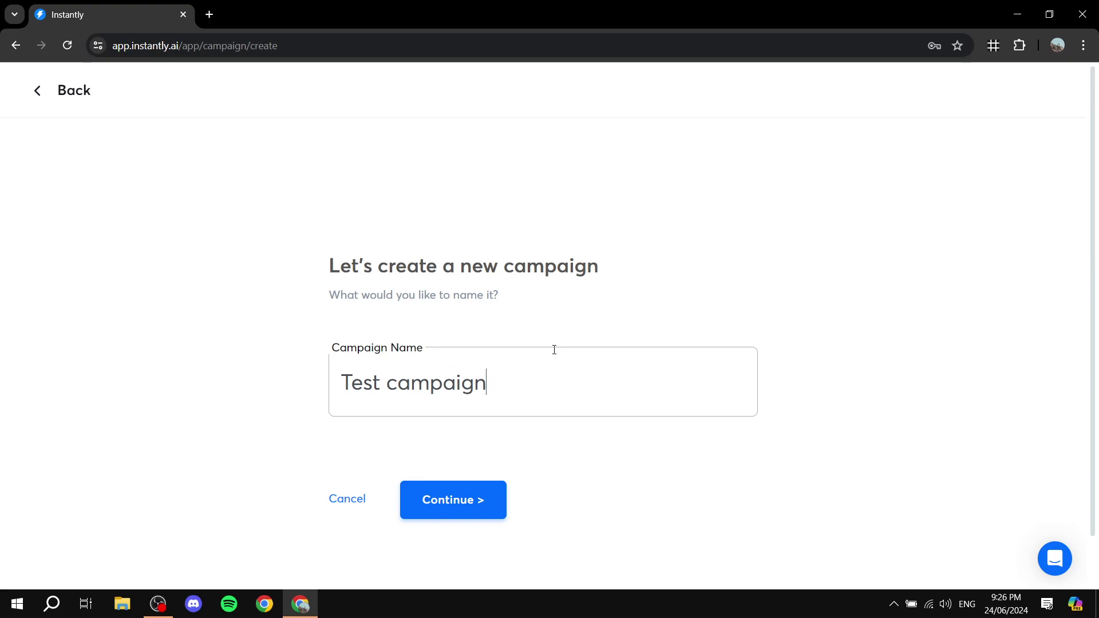
pyautogui.click(492, 506)
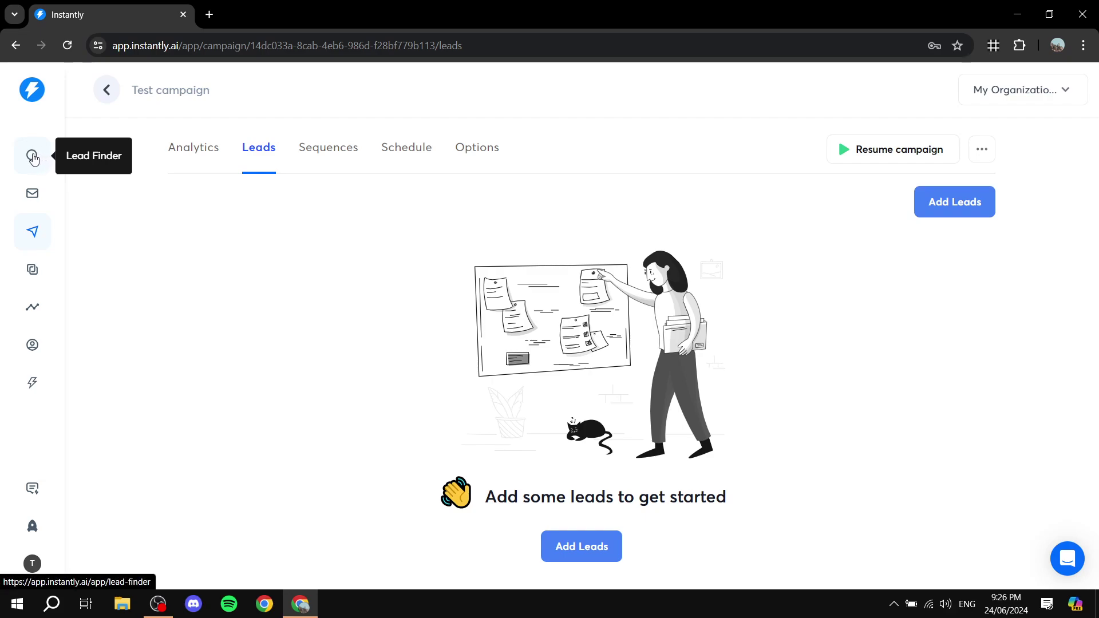
# - In the campaign's Sequences, give the Step 1 email the subject "Test subject" and the message "Body of text"
pyautogui.click(329, 150)
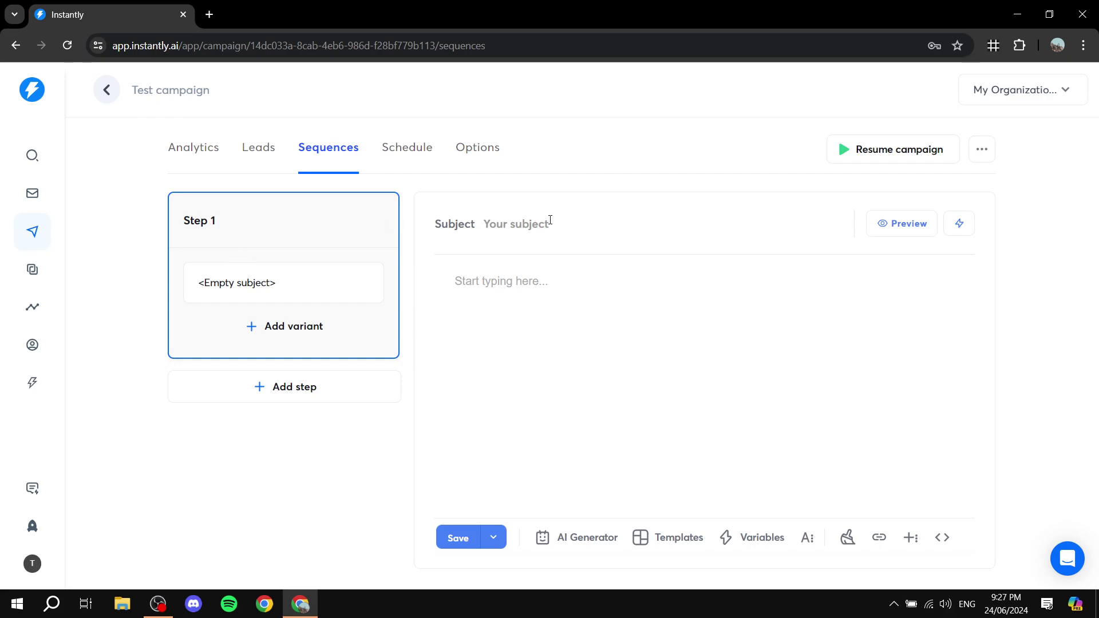
pyautogui.write('Test subject')
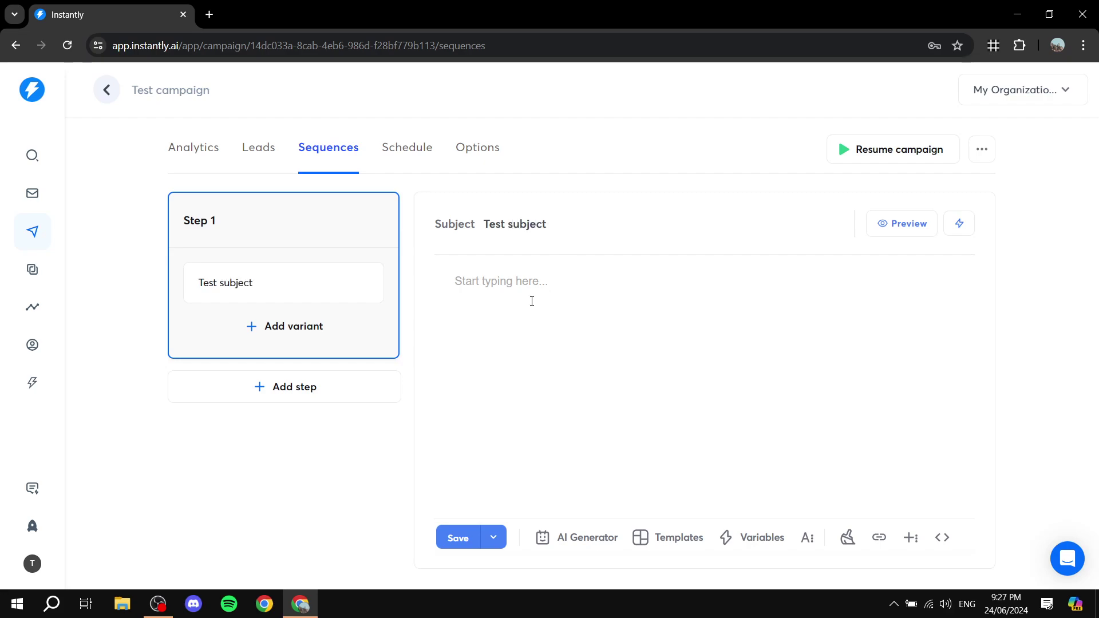
pyautogui.click(532, 301)
pyautogui.write('Body of text')
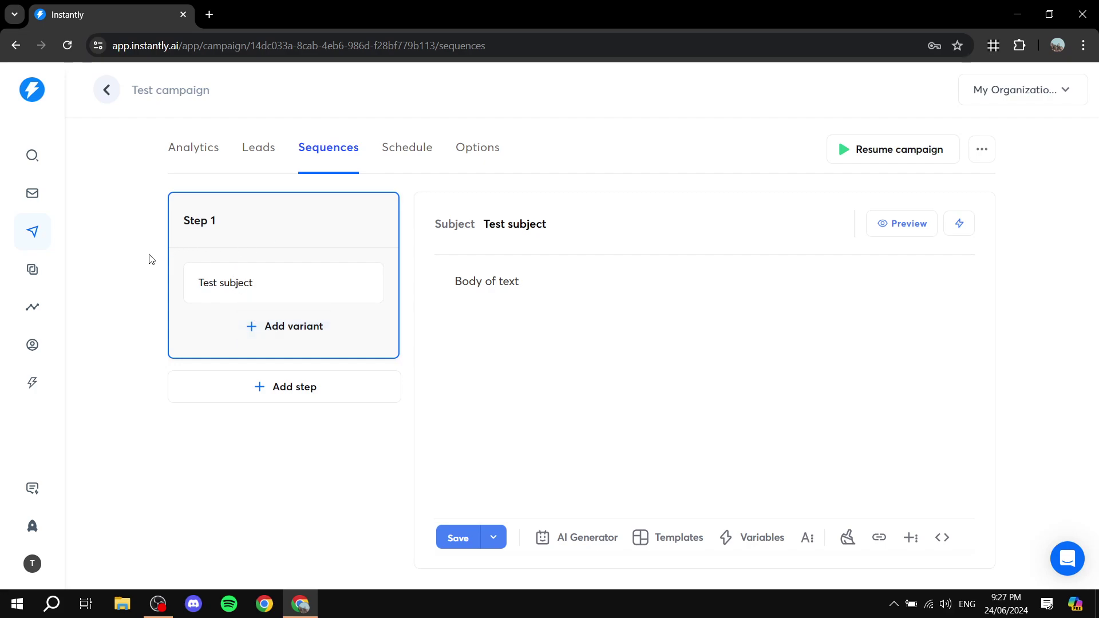
# - Add a second step to the sequence, set the delay after Step 1 to 4 days, and open the Step 2 email
pyautogui.click(301, 394)
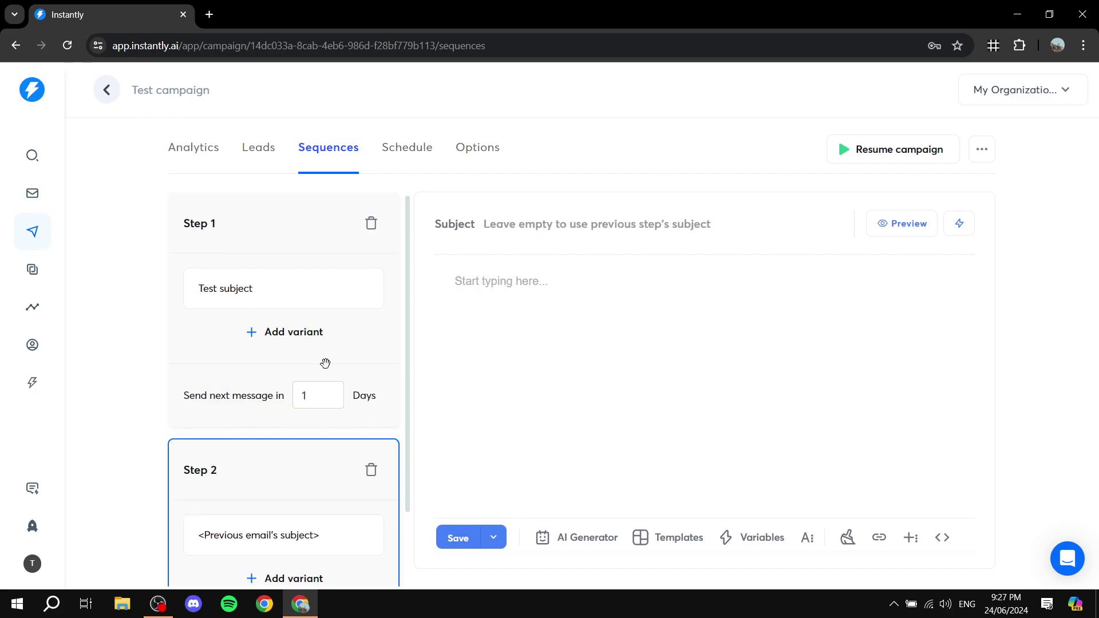
pyautogui.scroll(-2, 325, 364)
pyautogui.moveTo(183, 329); pyautogui.dragTo(243, 326)
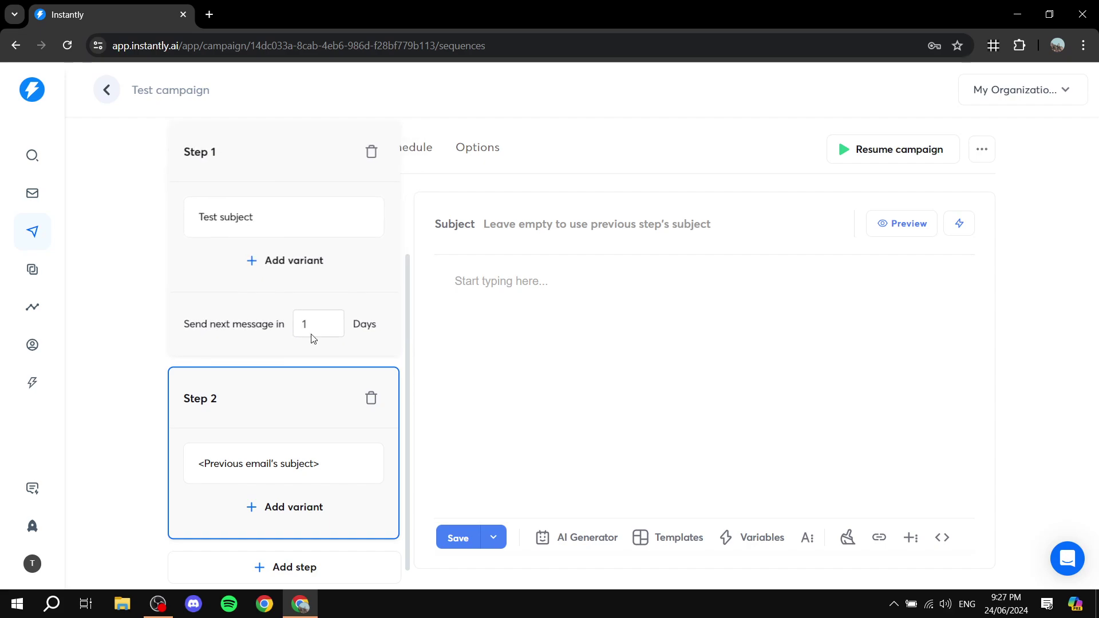
pyautogui.click(313, 338)
pyautogui.write('4')
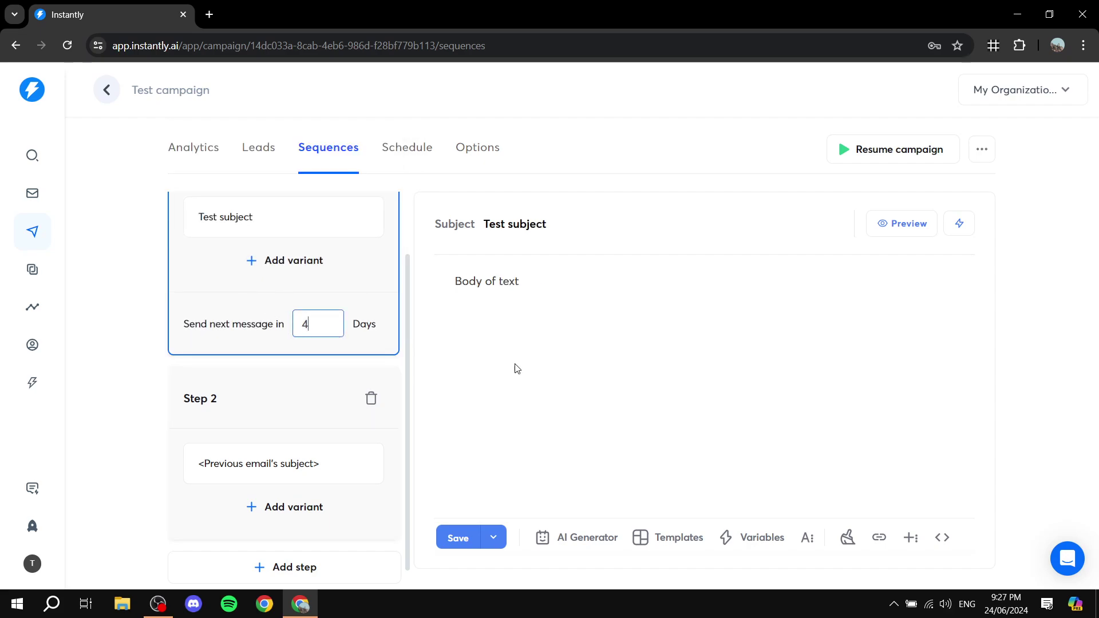
pyautogui.click(160, 346)
pyautogui.scroll(-1, 175, 321)
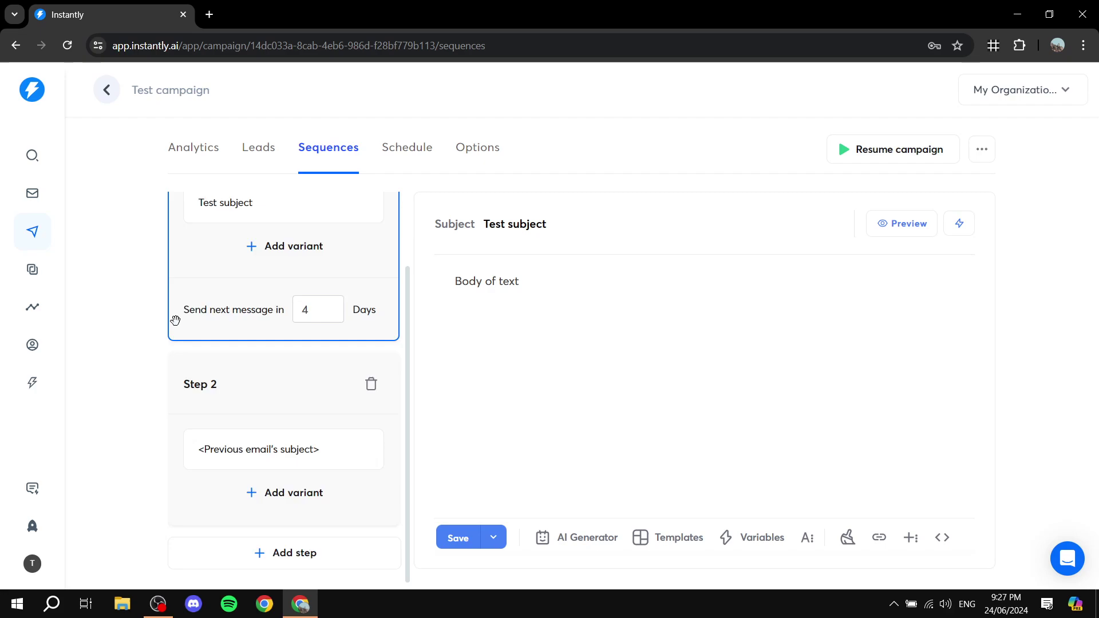
pyautogui.click(314, 457)
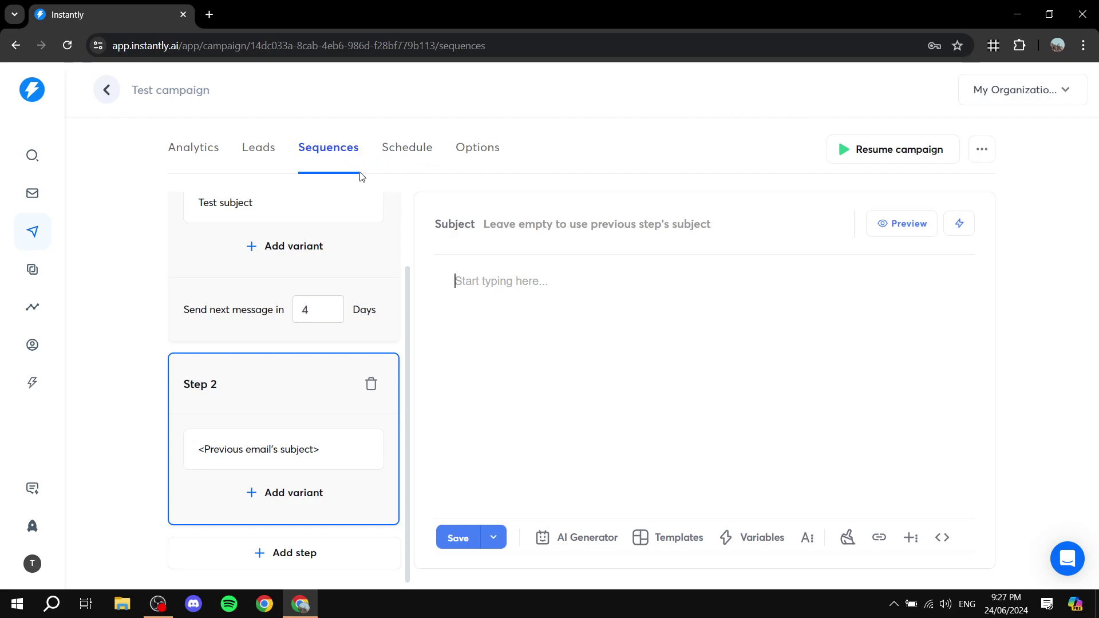
# - Leave the sequence without saving, and review the campaign's Schedule, Options and Analytics pages
pyautogui.click(397, 148)
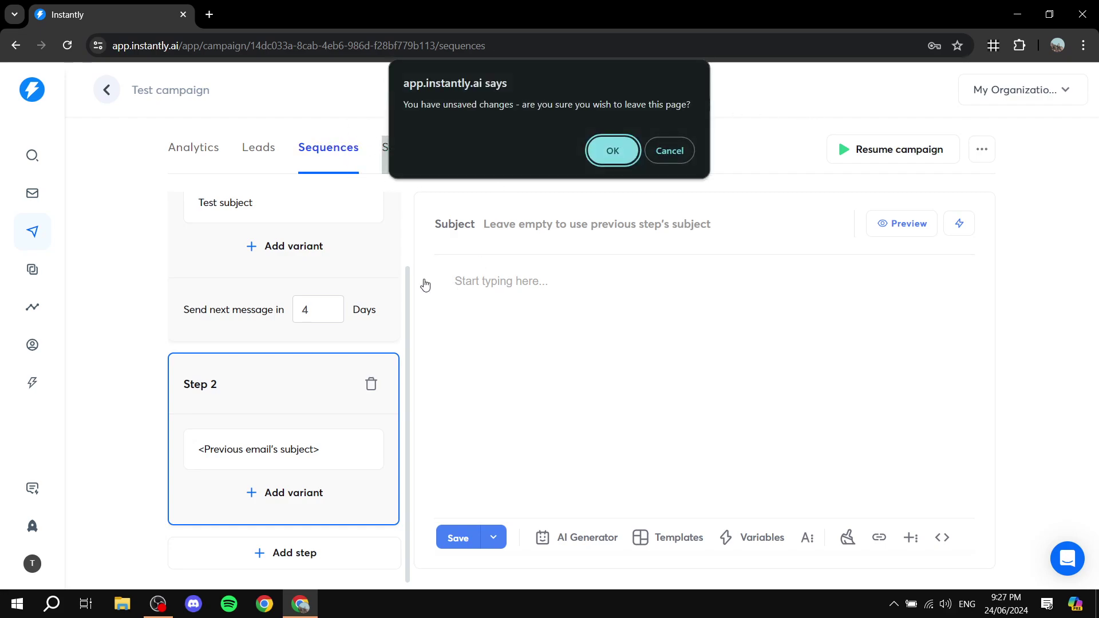
pyautogui.click(628, 156)
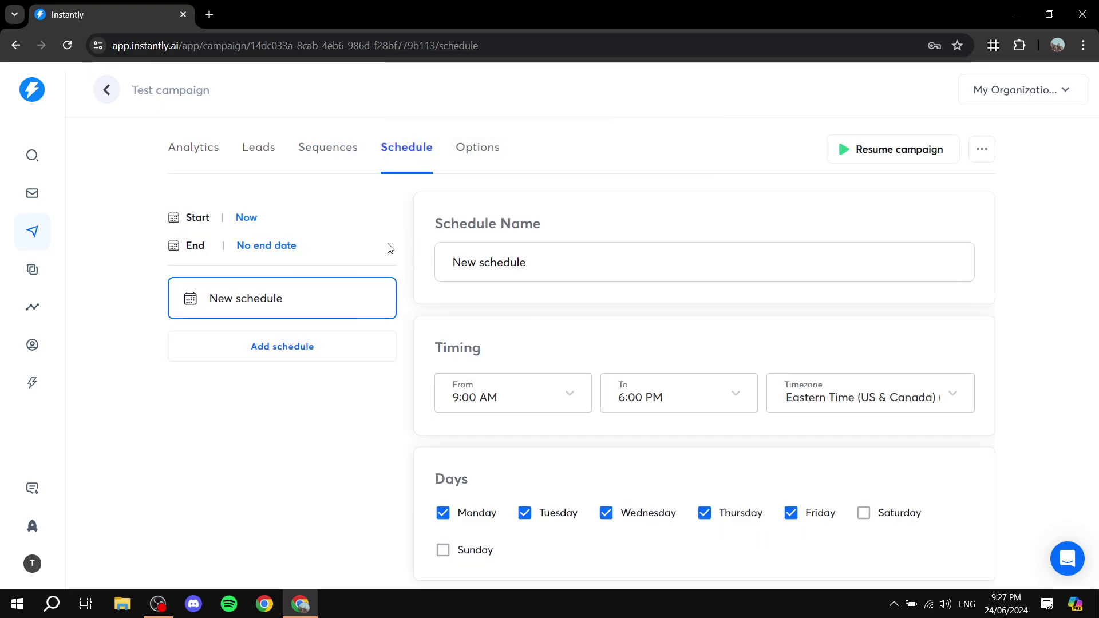
pyautogui.click(465, 150)
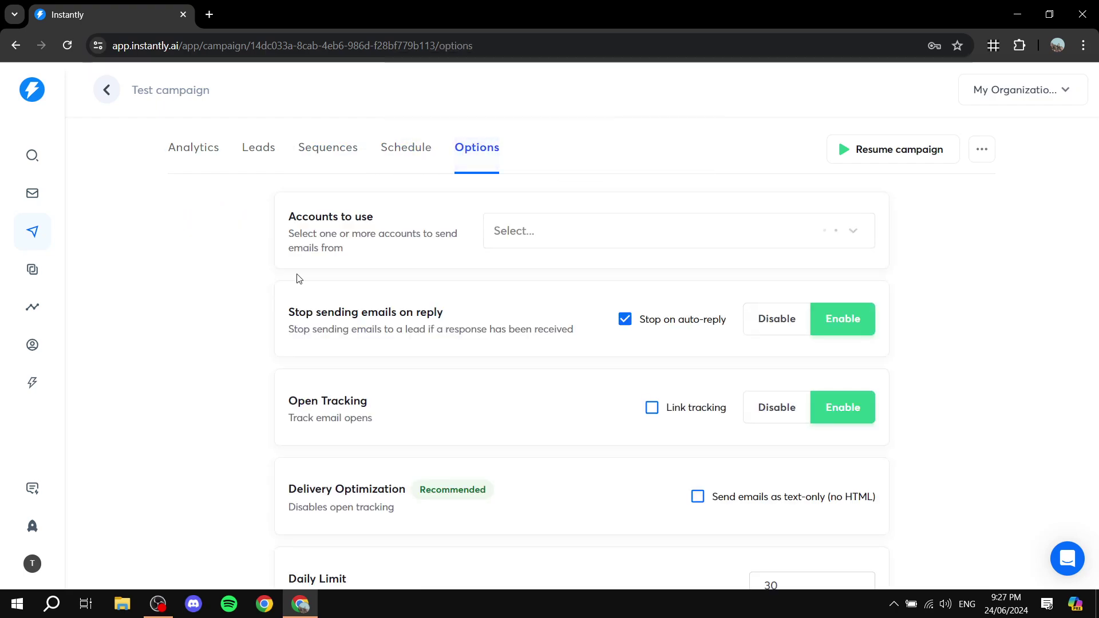
pyautogui.scroll(-4, 415, 241)
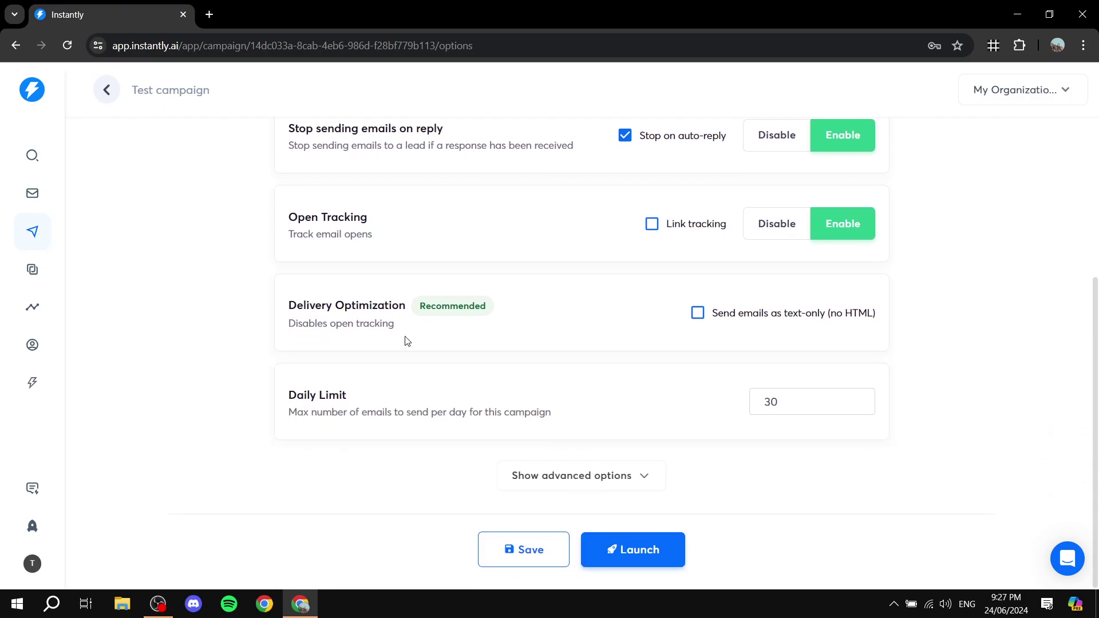
pyautogui.scroll(4, 414, 314)
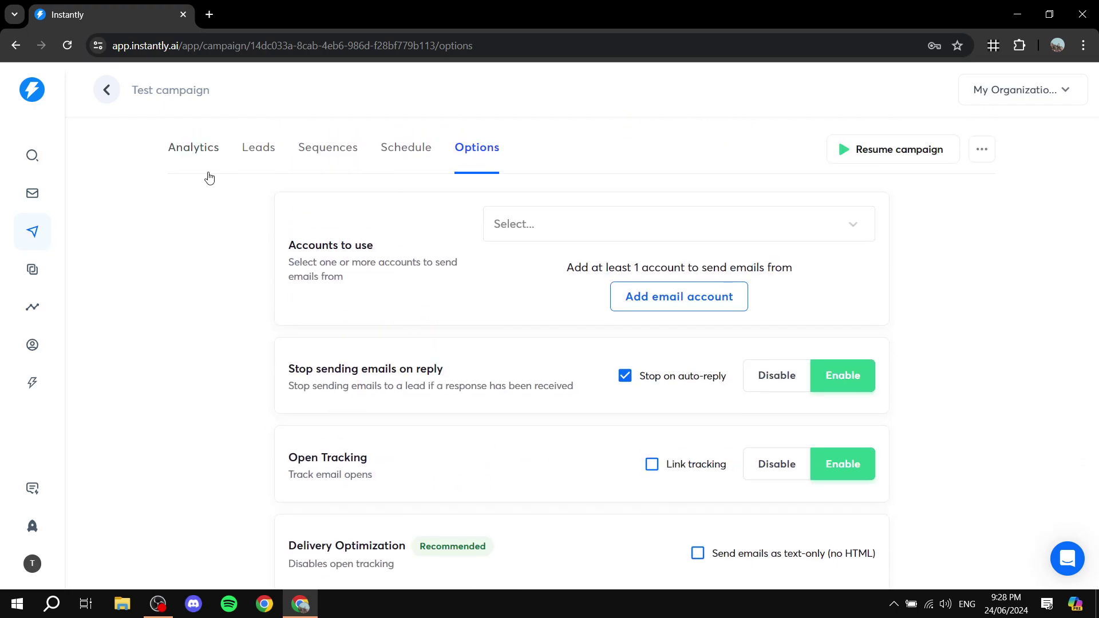
pyautogui.click(258, 148)
pyautogui.click(193, 156)
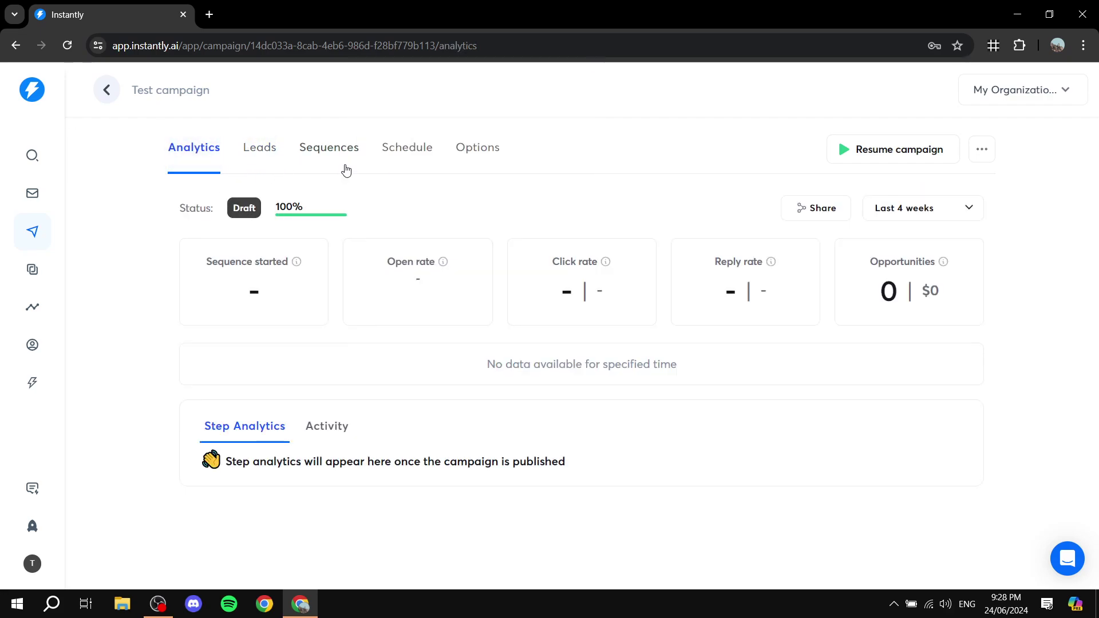
# - View the overall Analytics page, and reopen Test campaign from the Campaigns list
pyautogui.click(20, 313)
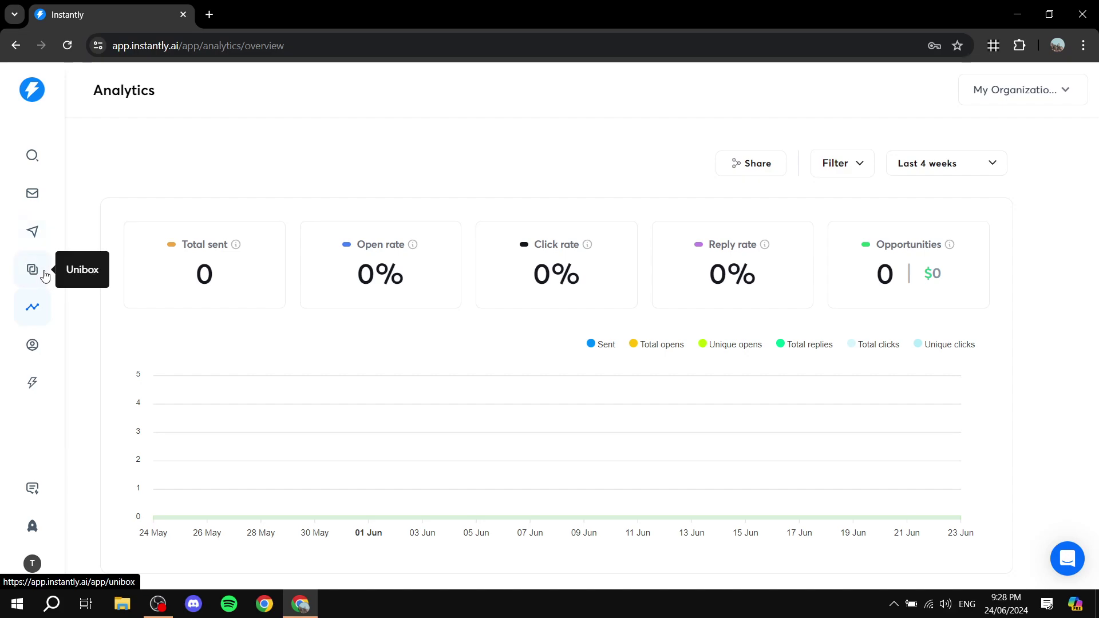
pyautogui.click(32, 231)
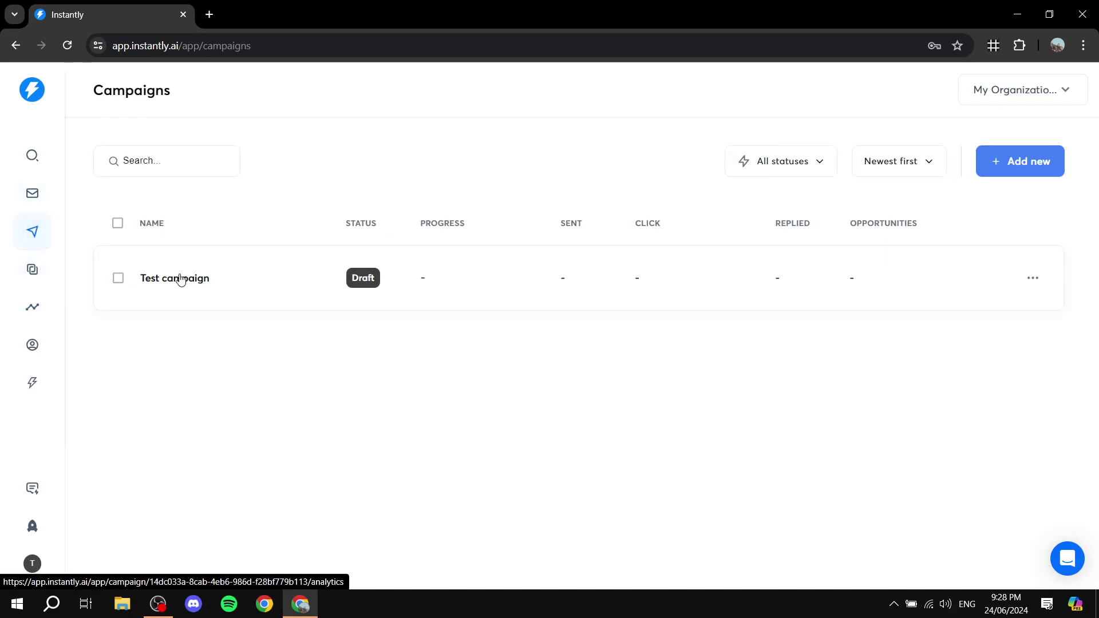
pyautogui.click(181, 279)
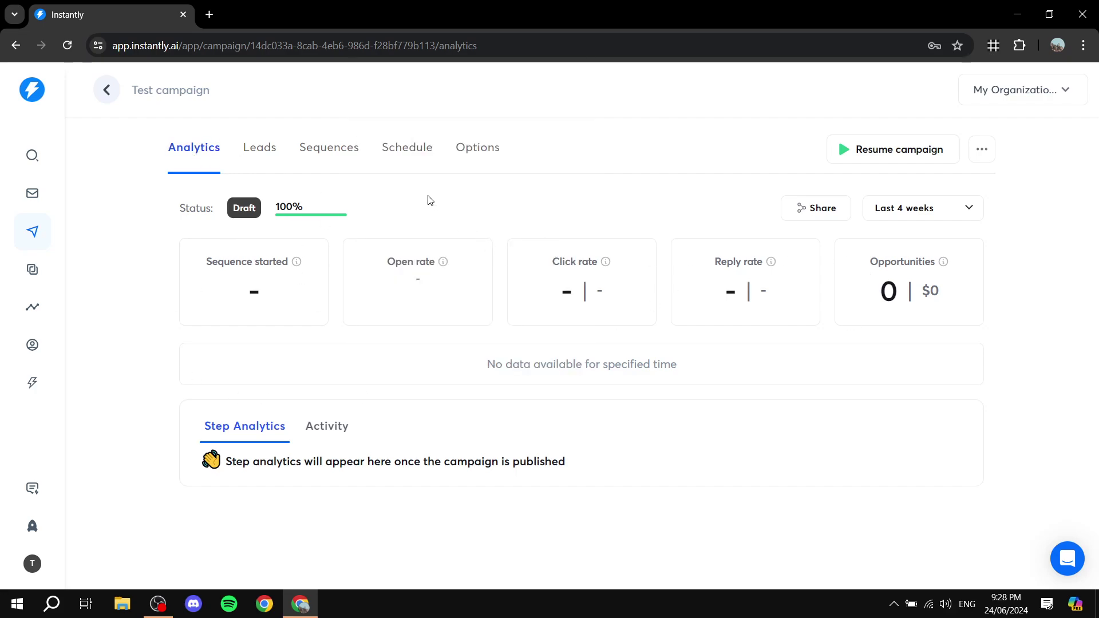
# - Open the Lead Finder, browse the available job titles, and filter the leads by the job title CEO
pyautogui.click(37, 160)
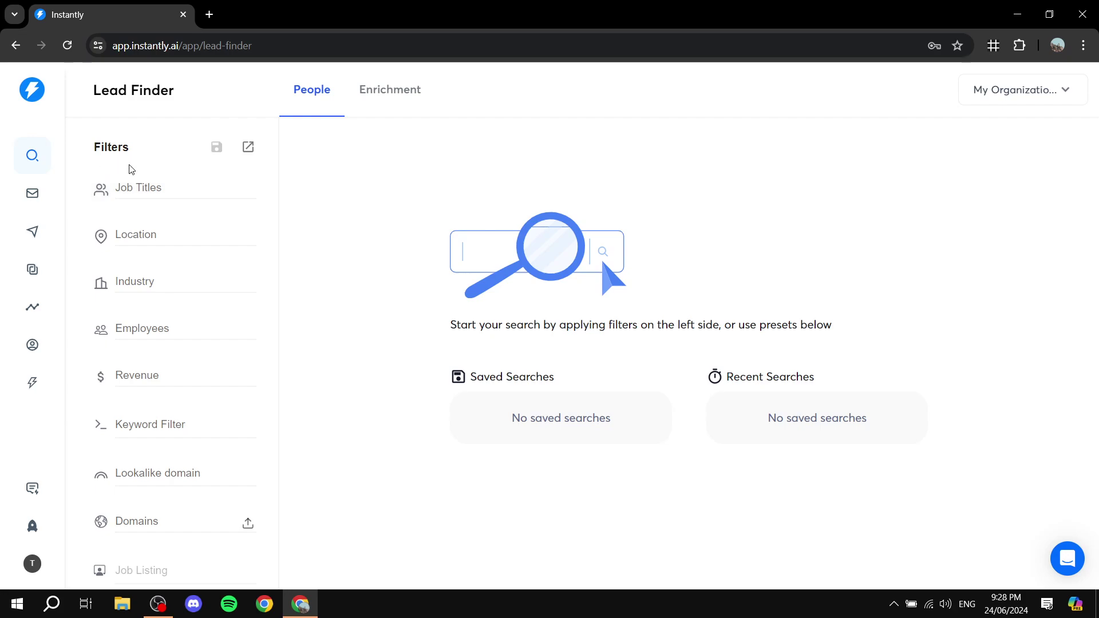
pyautogui.click(149, 190)
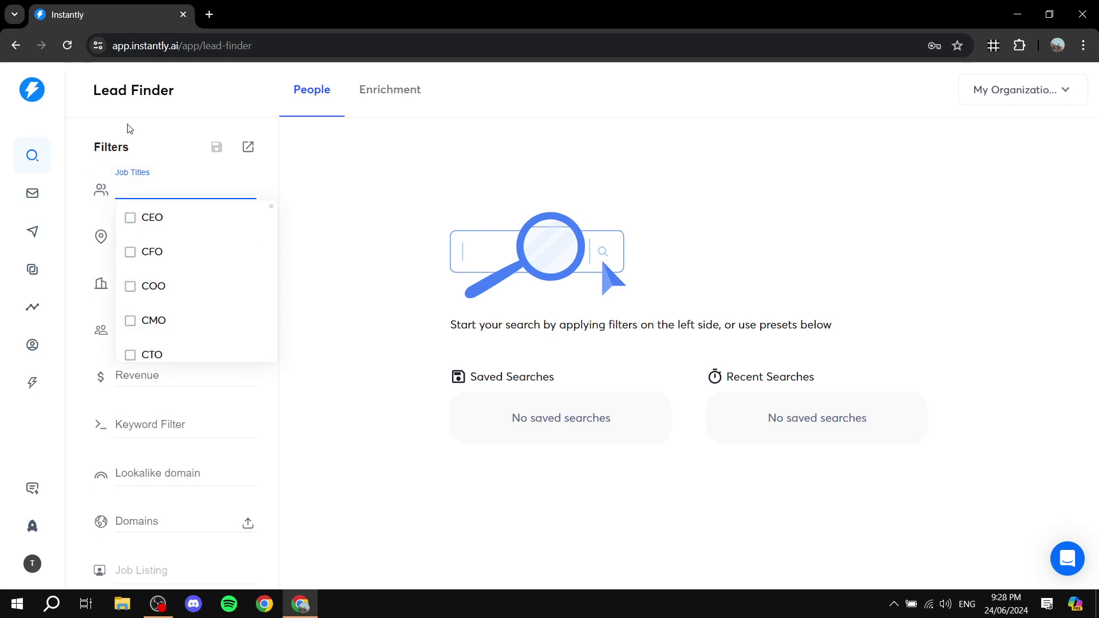
pyautogui.scroll(-4, 199, 236)
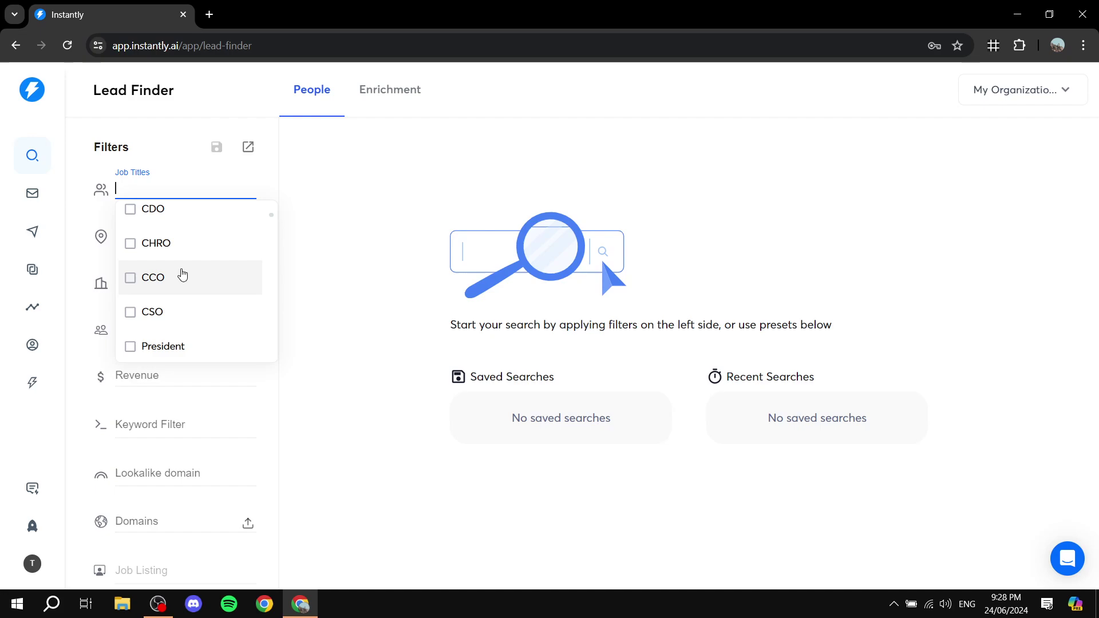
pyautogui.scroll(-3, 181, 289)
pyautogui.scroll(7, 184, 269)
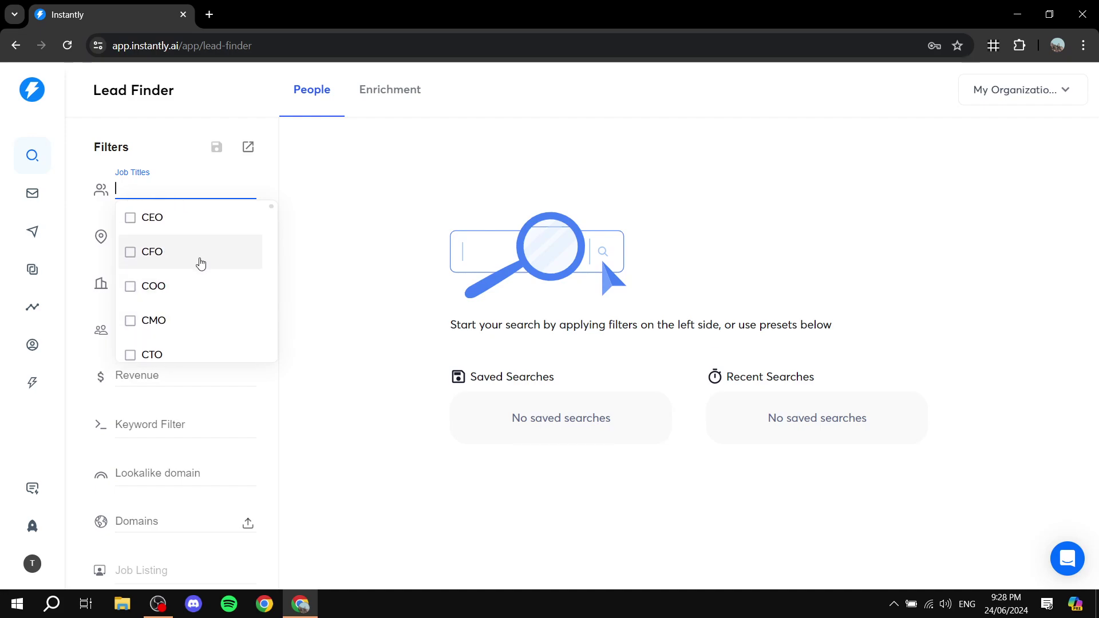
pyautogui.scroll(-6, 183, 252)
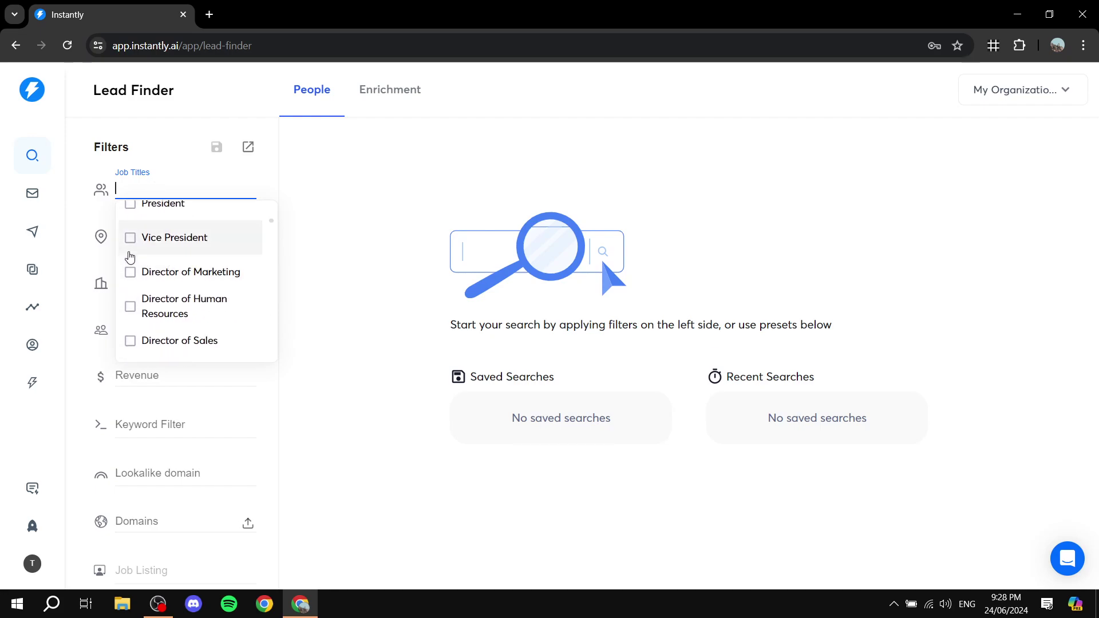
pyautogui.scroll(-2, 200, 300)
pyautogui.scroll(8, 189, 283)
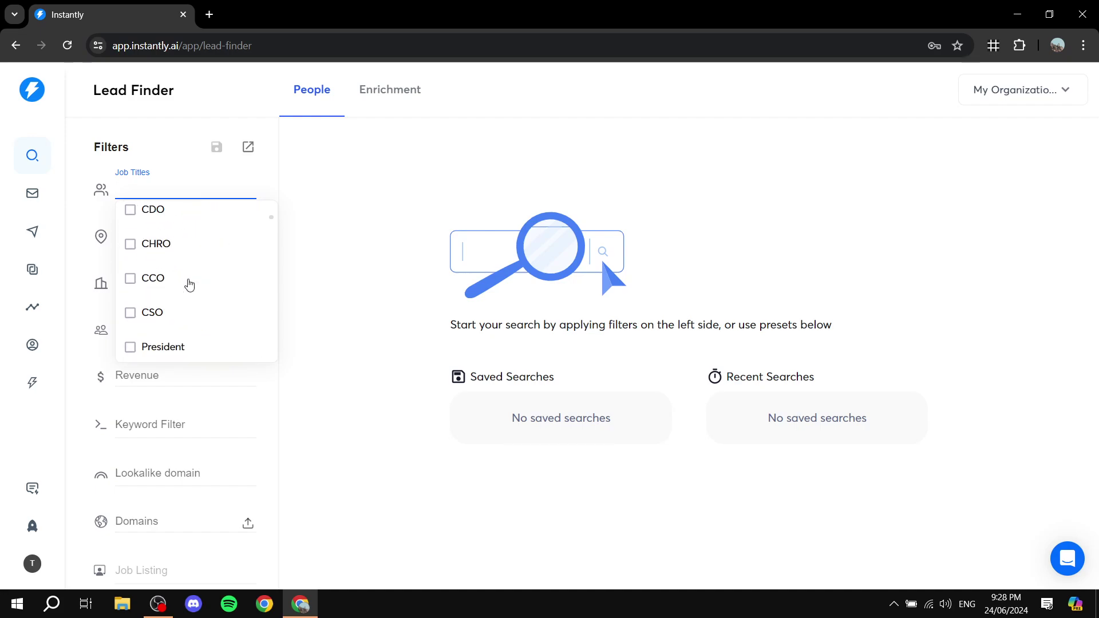
pyautogui.click(166, 221)
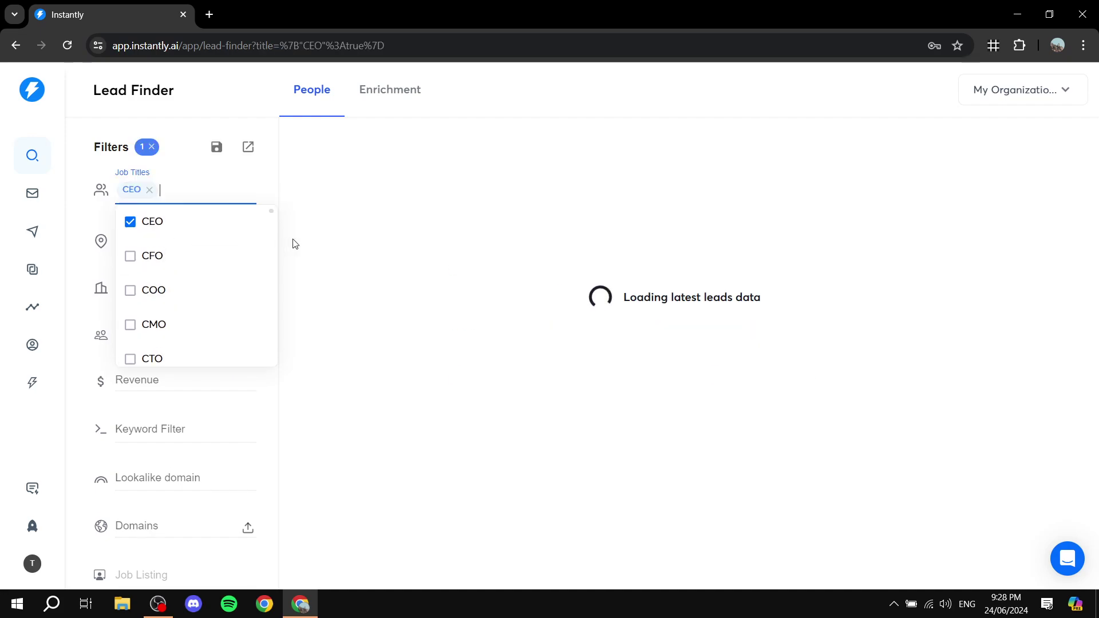
pyautogui.click(354, 247)
# - Filter the leads by the Agriculture & Mining industry and by a company size of 0 - 25 employees
pyautogui.click(188, 238)
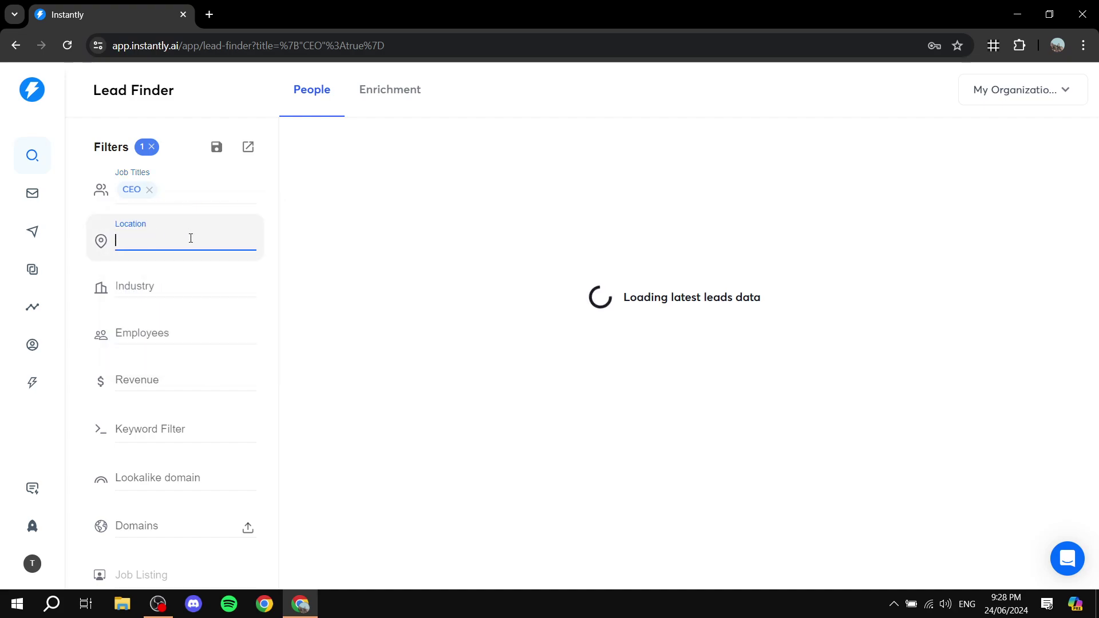
pyautogui.click(133, 286)
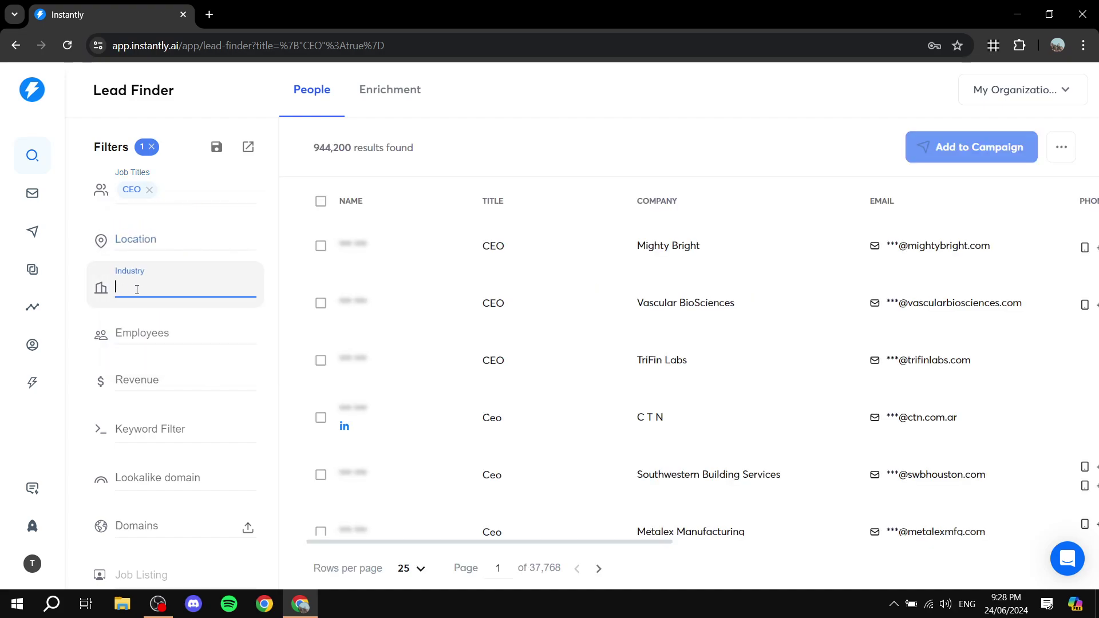
pyautogui.click(125, 319)
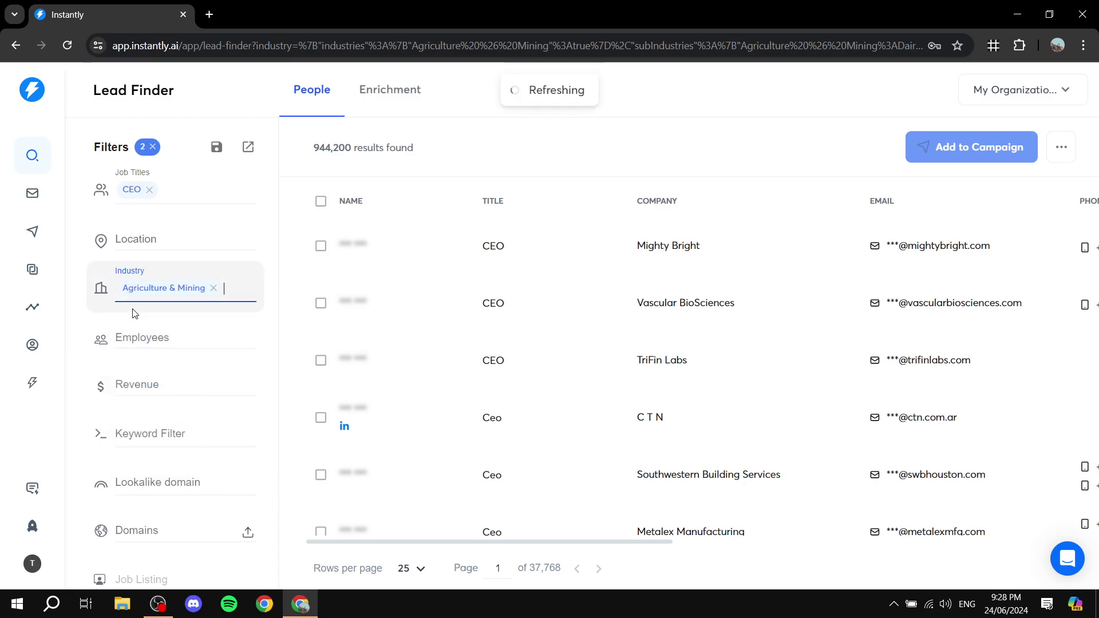
pyautogui.click(163, 340)
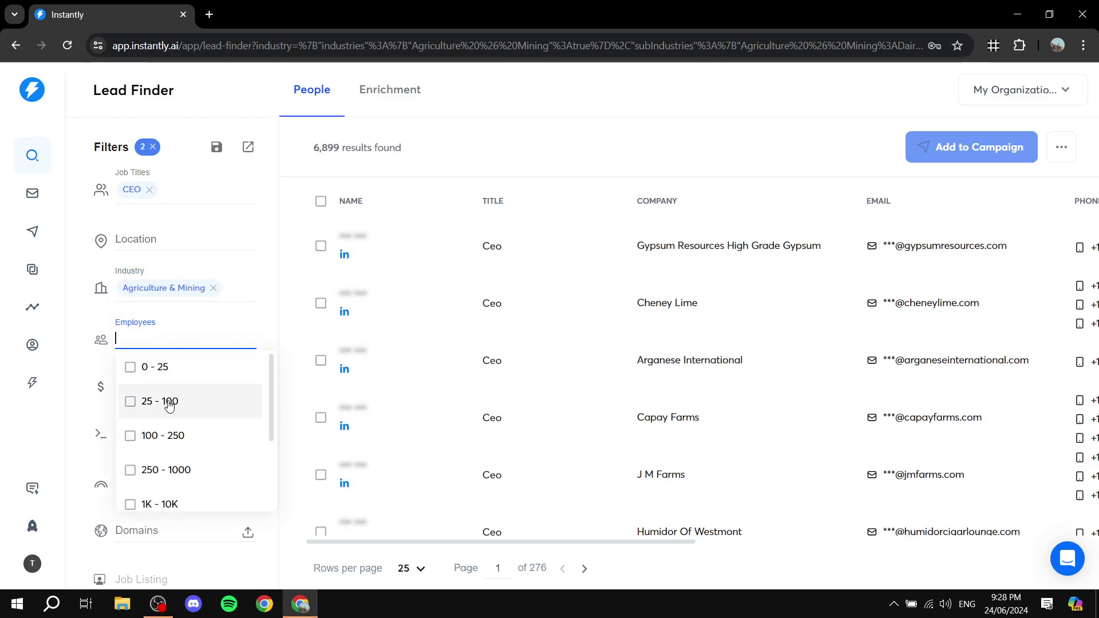
pyautogui.click(130, 367)
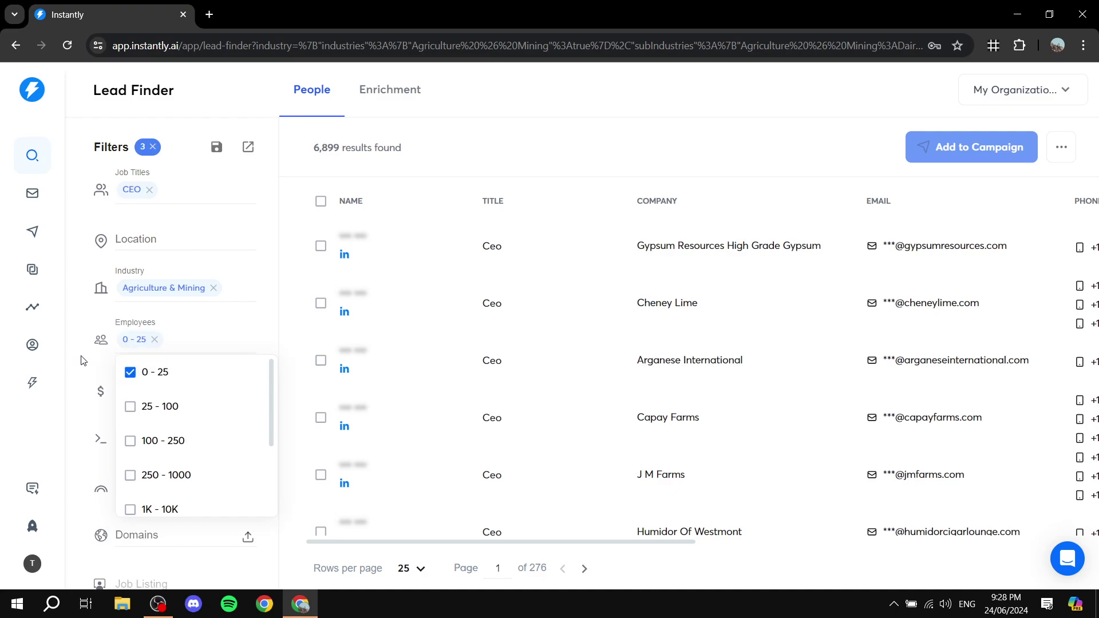
# - Add a revenue filter of $0 - 1M and look through the resulting leads
pyautogui.click(218, 391)
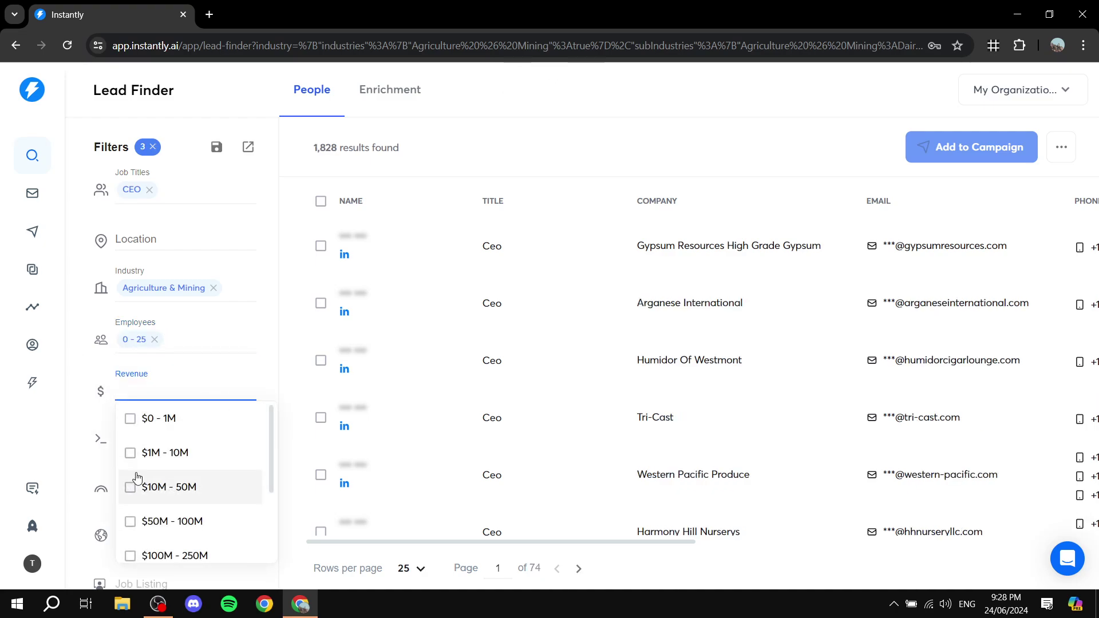
pyautogui.click(130, 418)
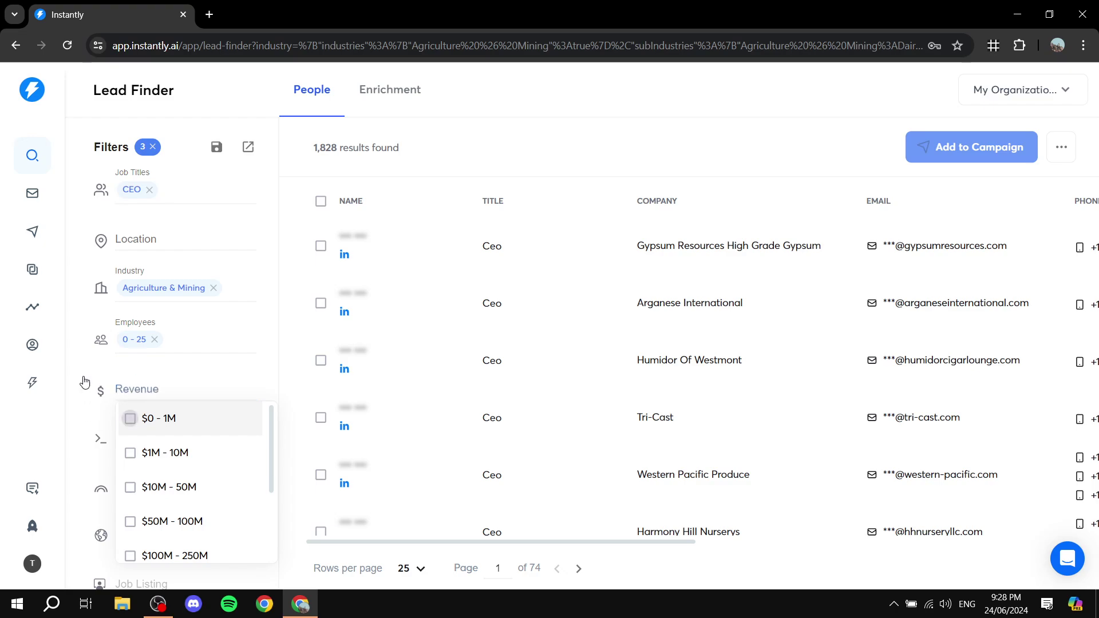
pyautogui.scroll(-3, 98, 409)
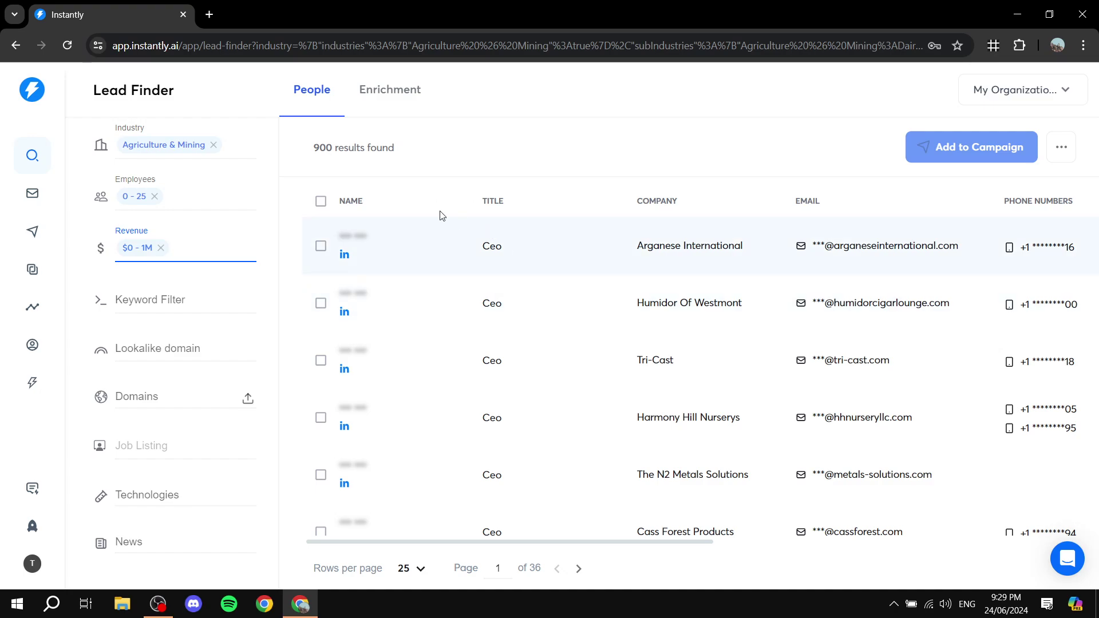
pyautogui.scroll(-4, 630, 287)
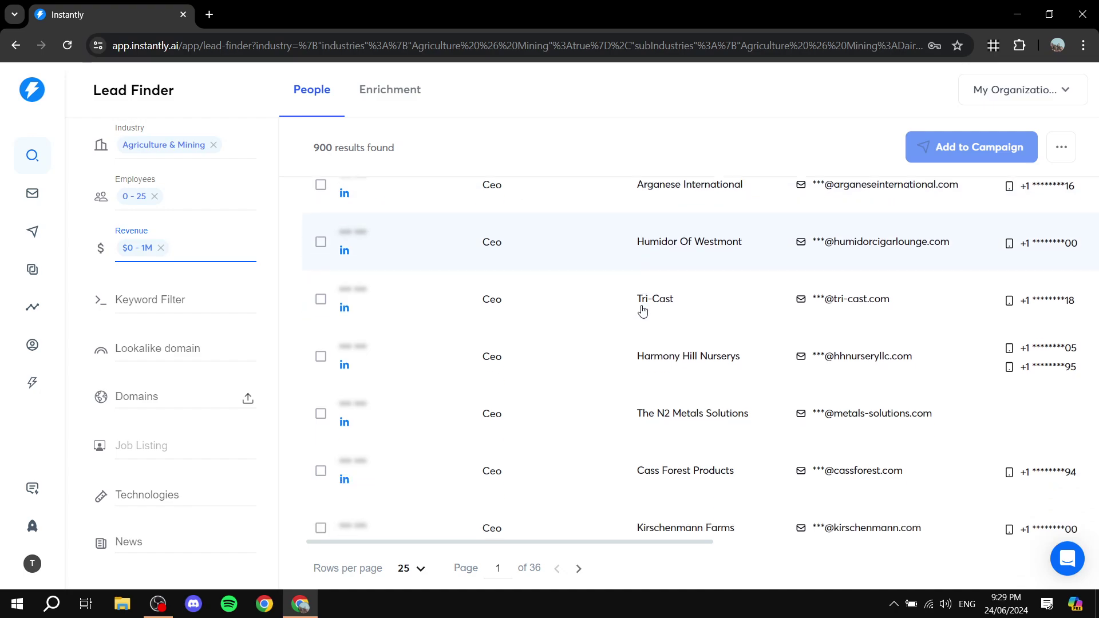
pyautogui.scroll(4, 779, 315)
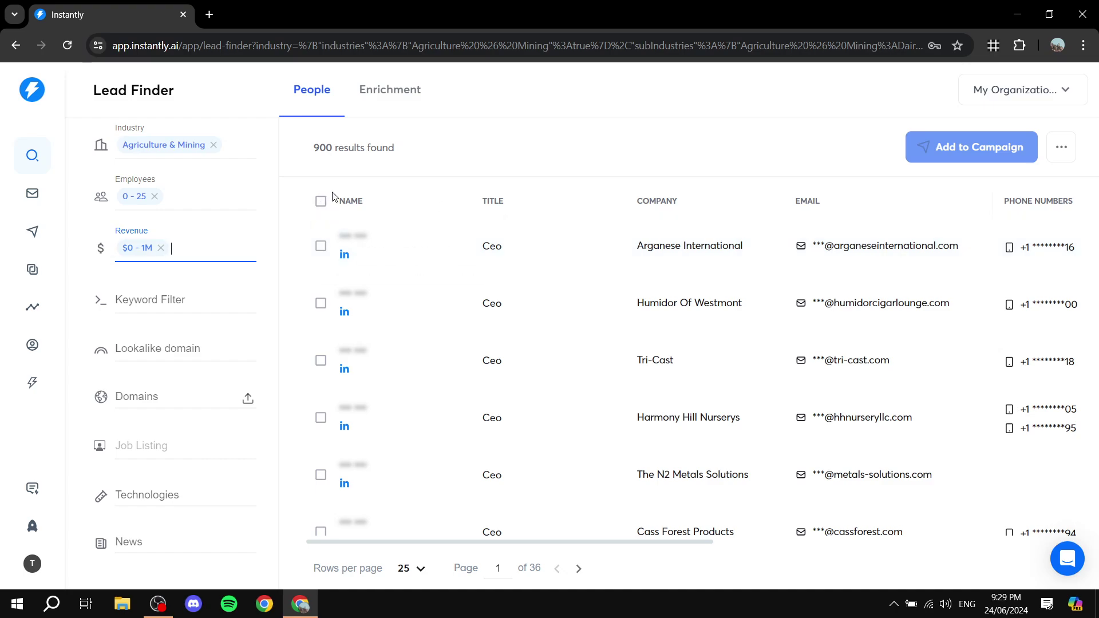
# - Select all leads on the current page, check which target campaigns they can be added to, and cancel without adding them
pyautogui.click(321, 201)
pyautogui.click(346, 235)
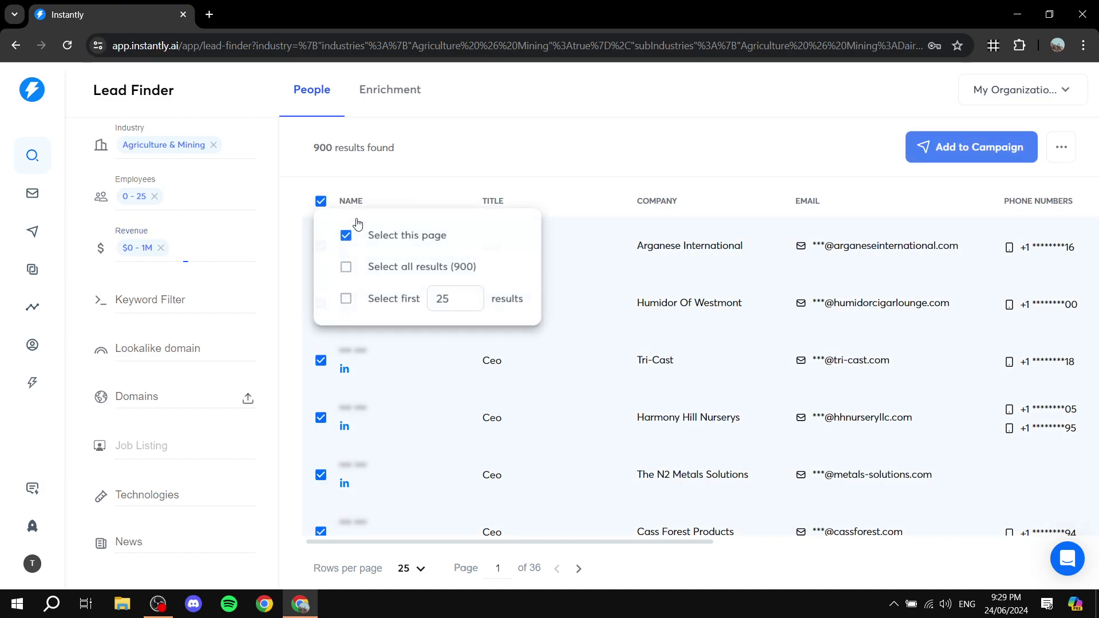
pyautogui.click(939, 153)
pyautogui.click(513, 313)
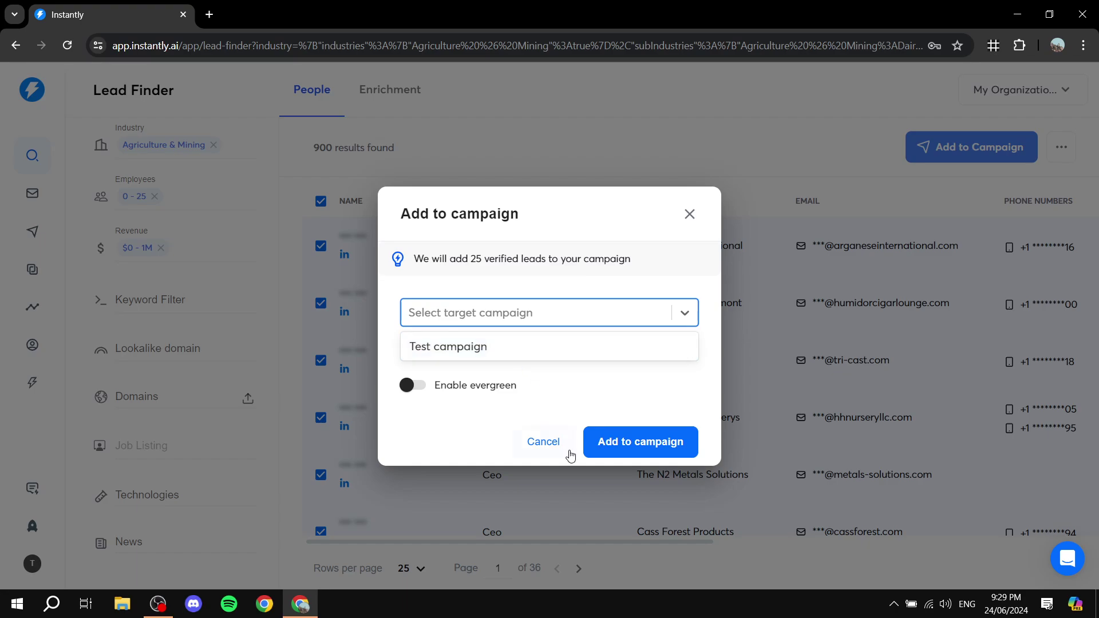
pyautogui.click(543, 455)
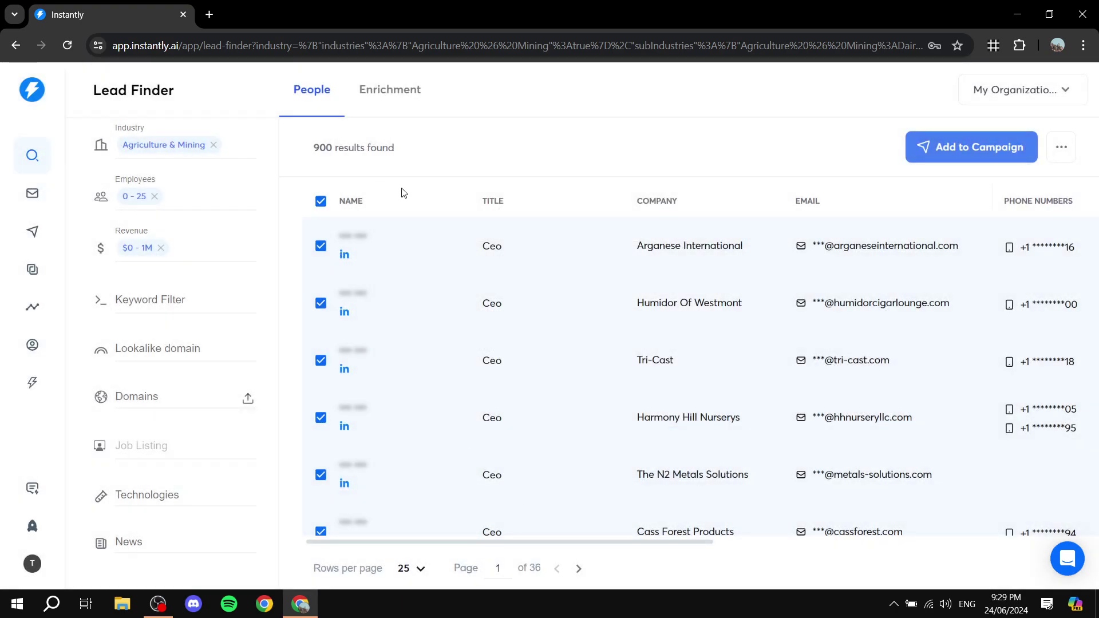
# - View the Lead Finder's Enrichment page, return to the People search, and go to the email accounts page
pyautogui.click(381, 91)
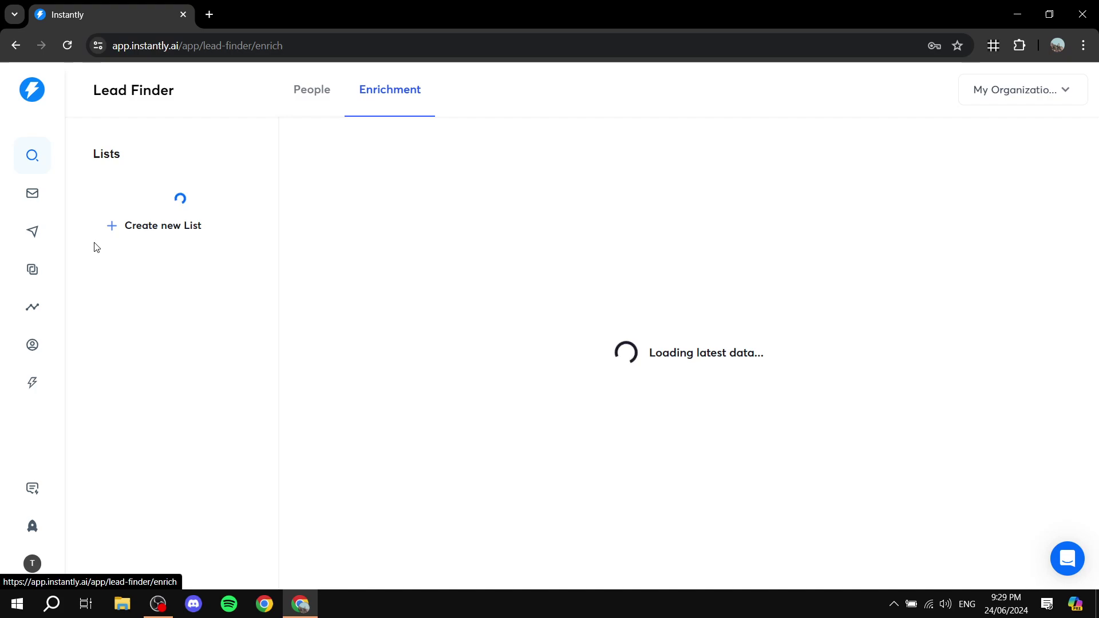
pyautogui.click(325, 107)
pyautogui.click(35, 91)
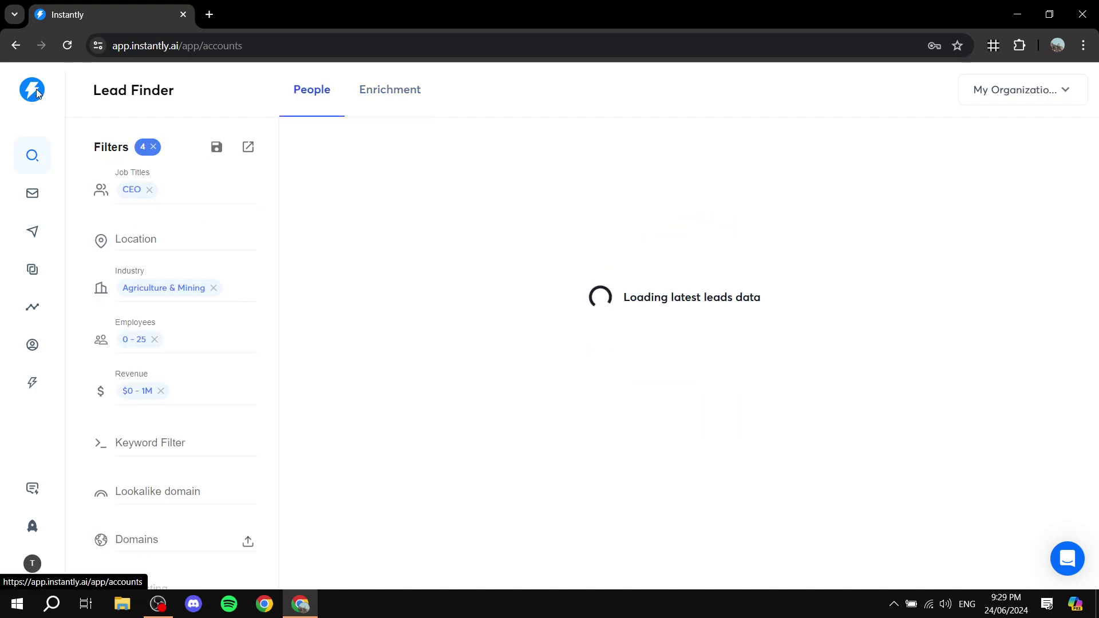